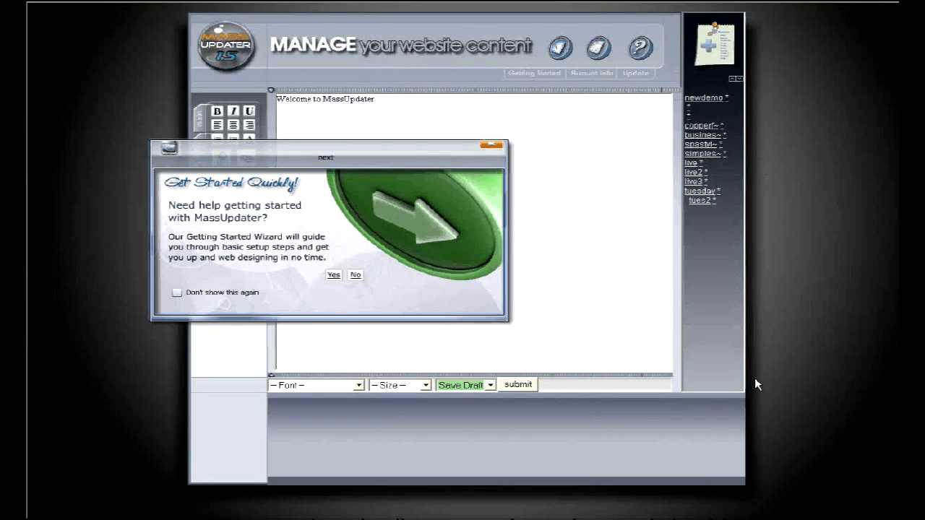
Launch the Getting Started wizard and read through its setup instructions
{"action": "left_click_drag", "start_coordinate": [353, 165], "coordinate": [389, 166]}
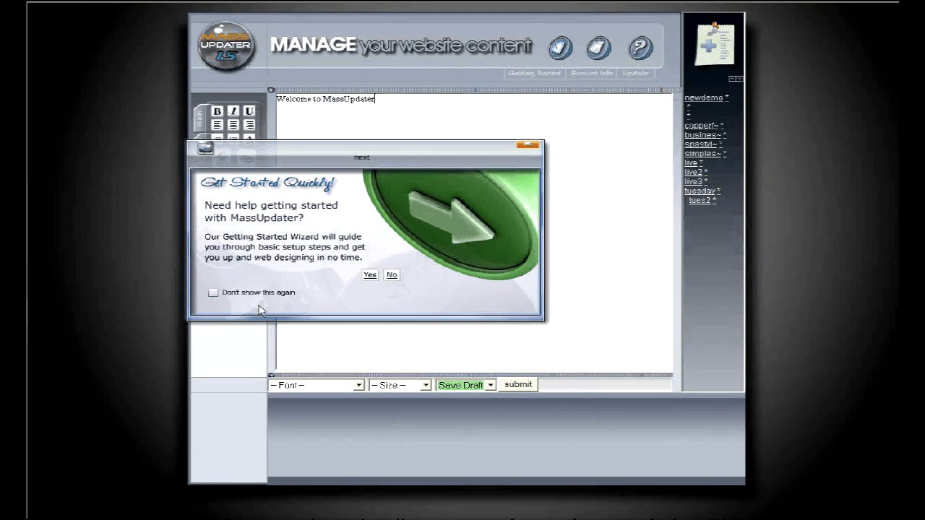
{"action": "left_click", "coordinate": [370, 277]}
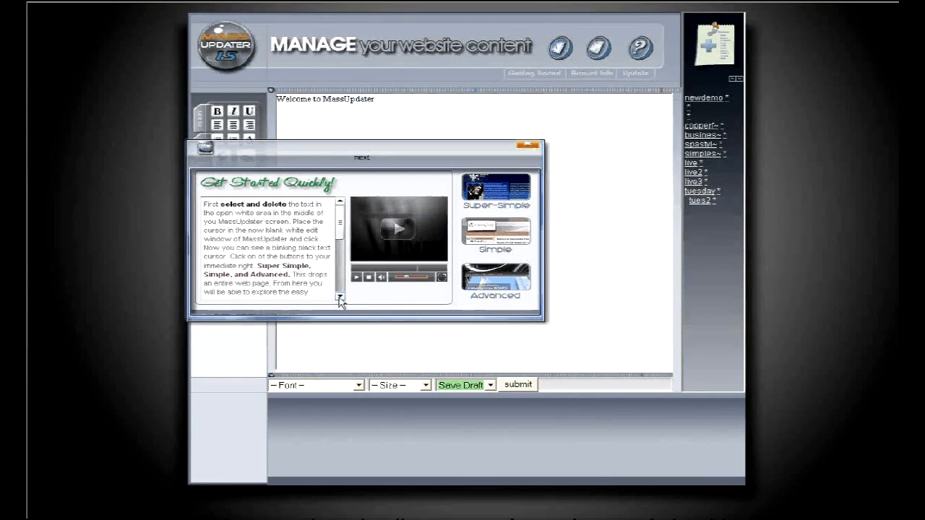
{"action": "scroll", "coordinate": [340, 298], "scroll_direction": "down", "scroll_amount": 6}
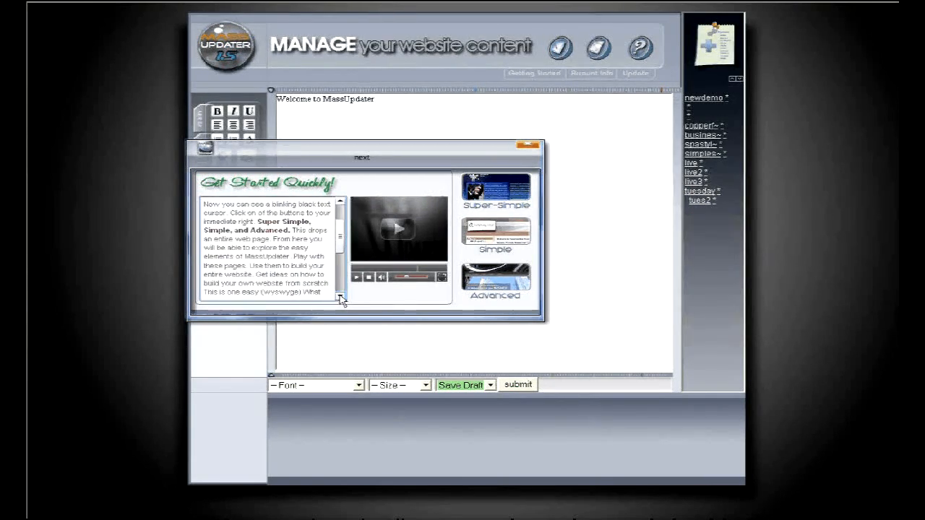
{"action": "scroll", "coordinate": [340, 298], "scroll_direction": "down", "scroll_amount": 1}
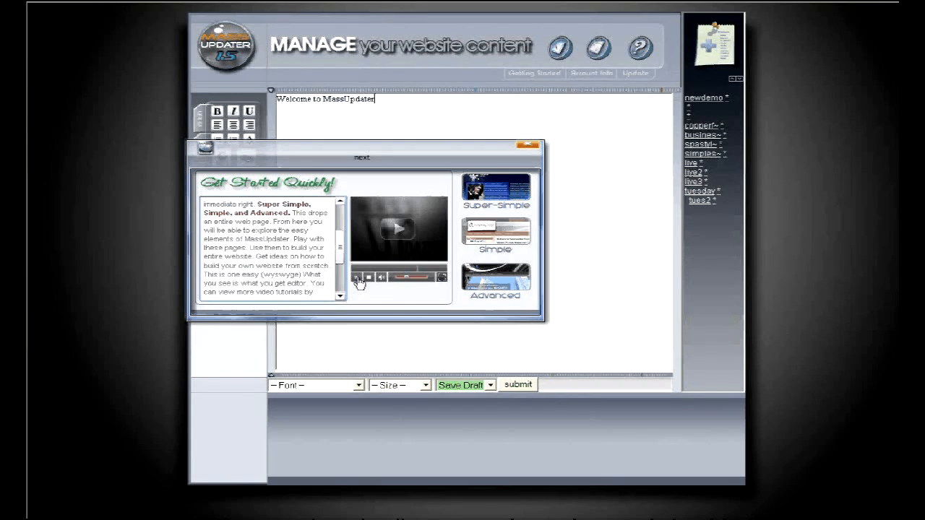
Play the tutorial video in the Getting Started wizard and stop it
{"action": "left_click", "coordinate": [356, 277]}
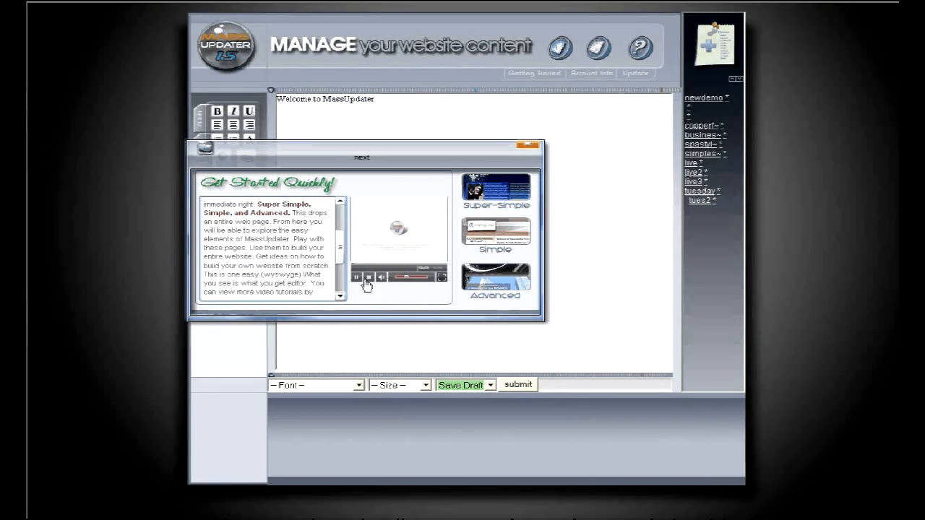
{"action": "left_click", "coordinate": [368, 280]}
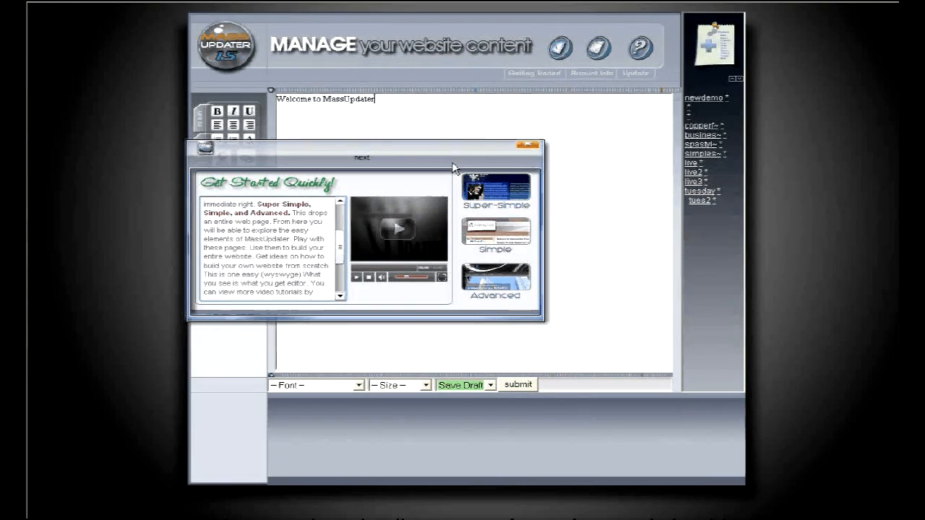
Replace the welcome text in the editor with the Super-Simple sample page and move the wizard clear of the toolbar
{"action": "left_click_drag", "start_coordinate": [454, 163], "coordinate": [466, 163]}
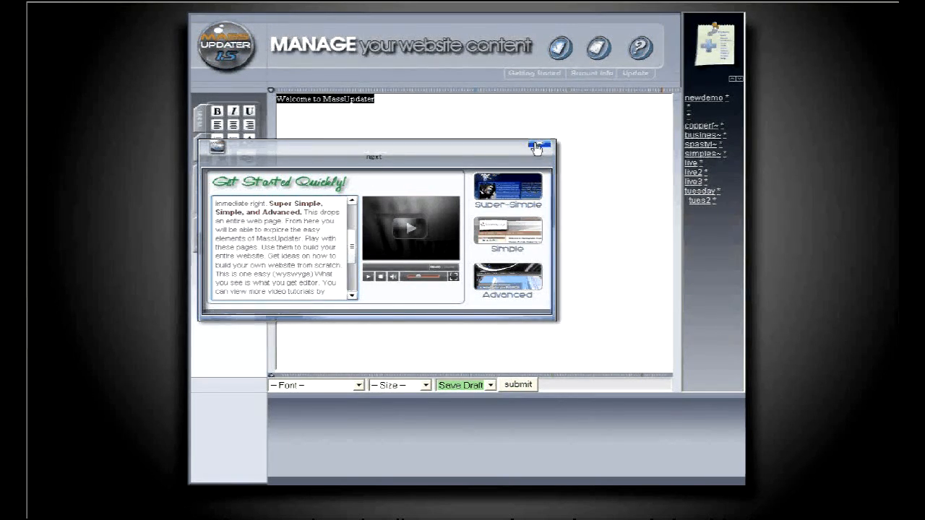
{"action": "key", "text": "Delete"}
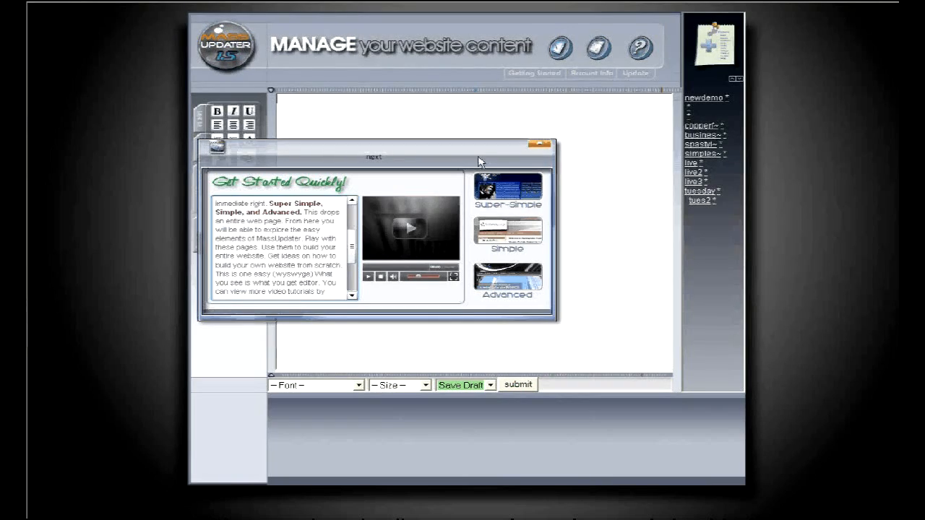
{"action": "left_click_drag", "start_coordinate": [468, 159], "coordinate": [334, 206]}
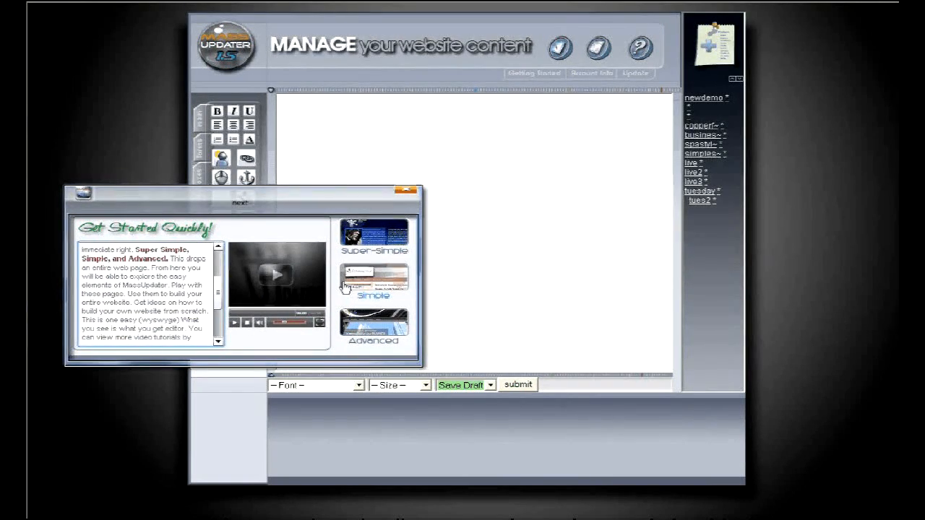
{"action": "left_click", "coordinate": [373, 236]}
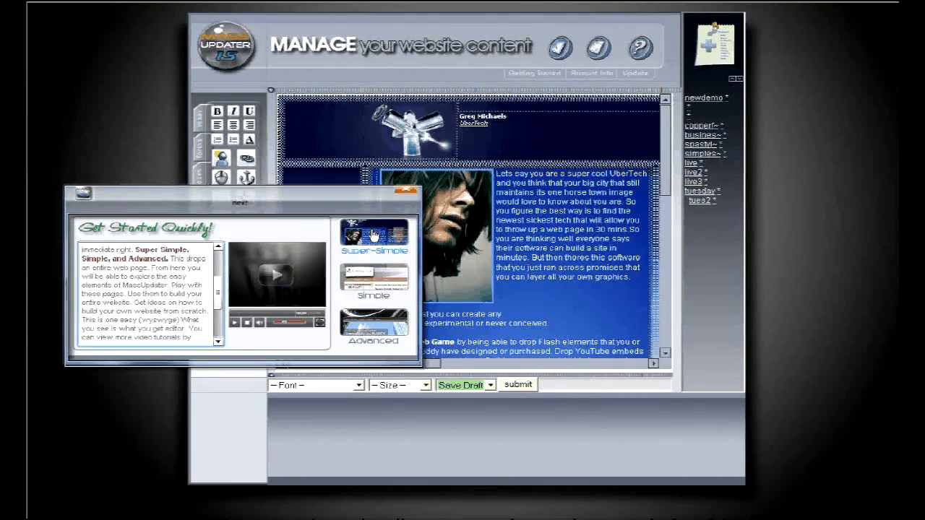
{"action": "left_click_drag", "start_coordinate": [297, 208], "coordinate": [836, 201]}
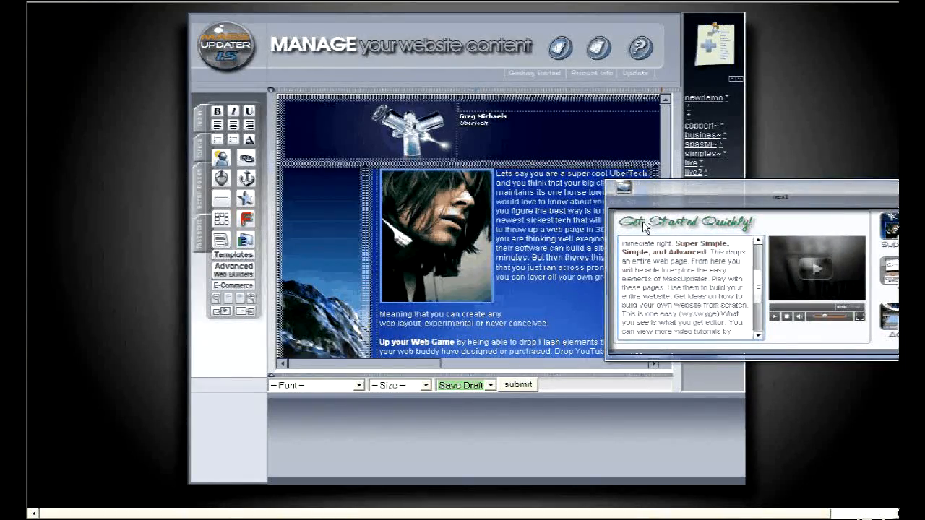
Examine the Super-Simple page layout at several reduced zoom levels and return it to full size
{"action": "left_click", "coordinate": [228, 300]}
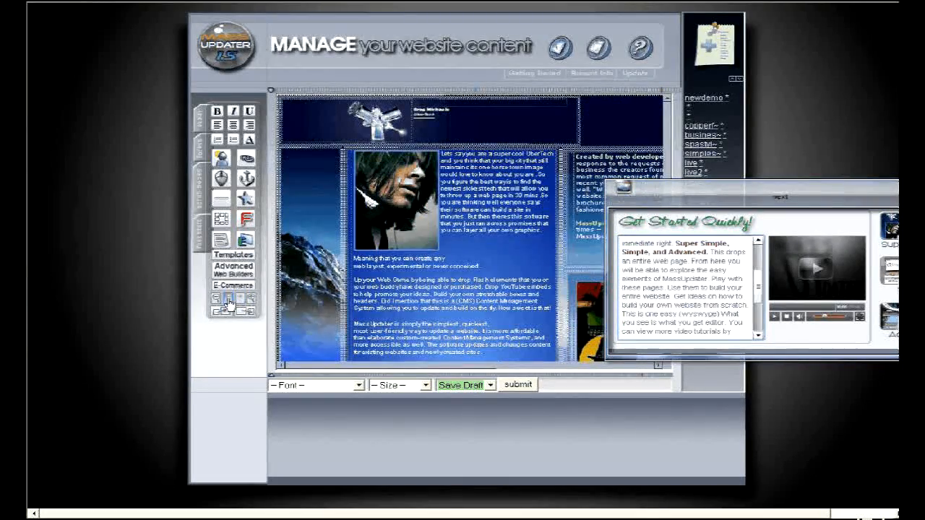
{"action": "left_click", "coordinate": [229, 300]}
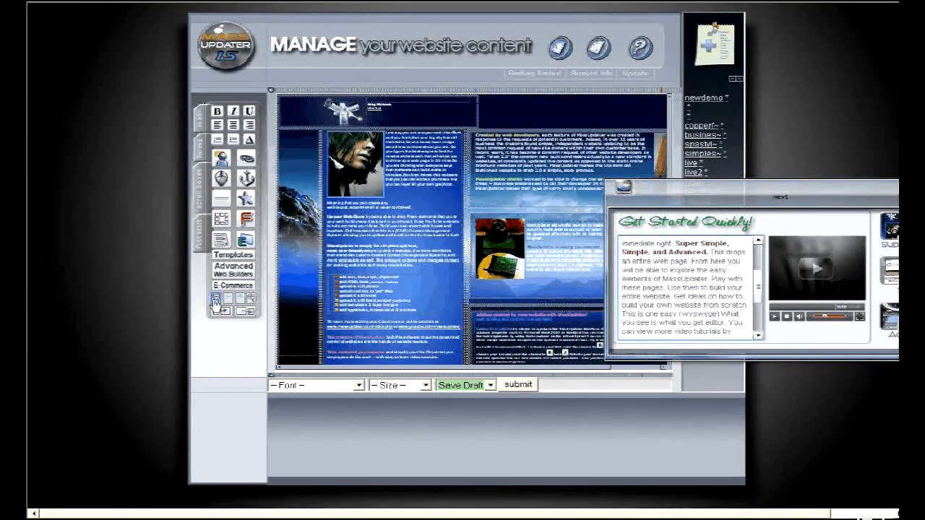
{"action": "left_click", "coordinate": [214, 302]}
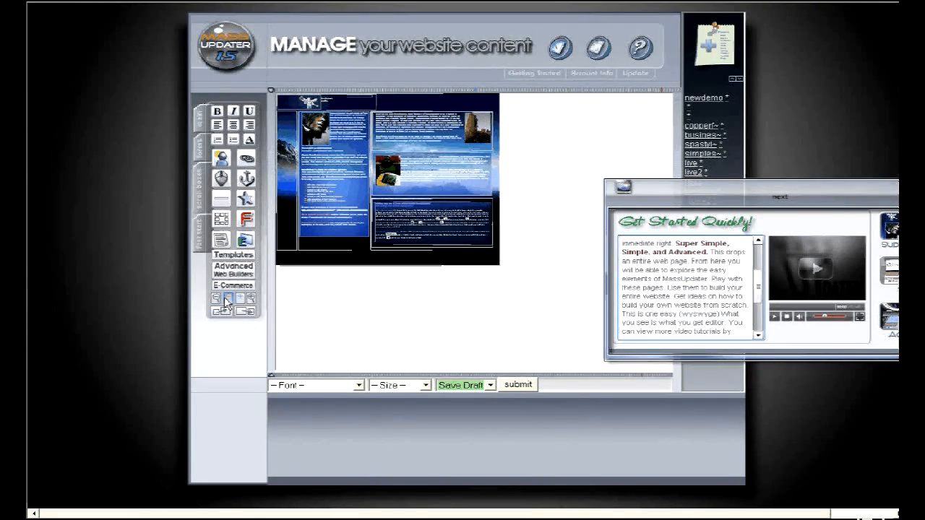
{"action": "left_click", "coordinate": [228, 301]}
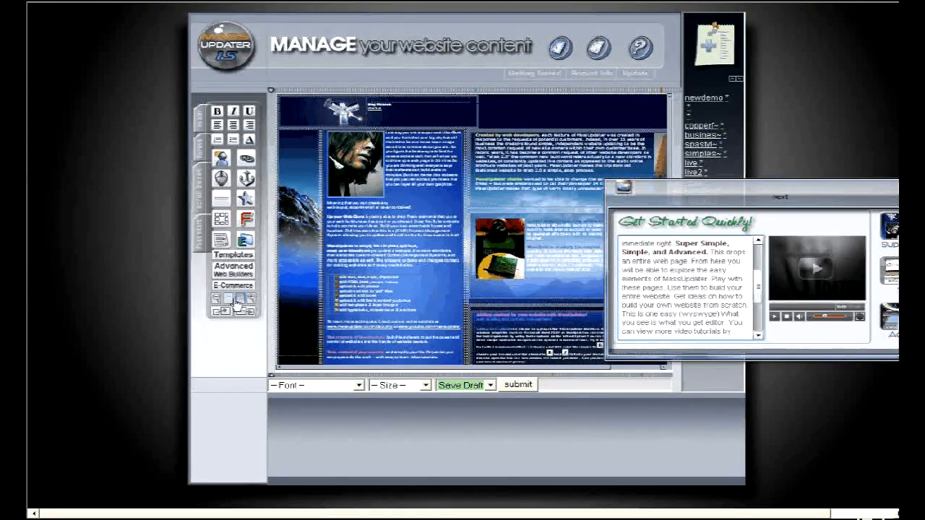
{"action": "left_click", "coordinate": [243, 302]}
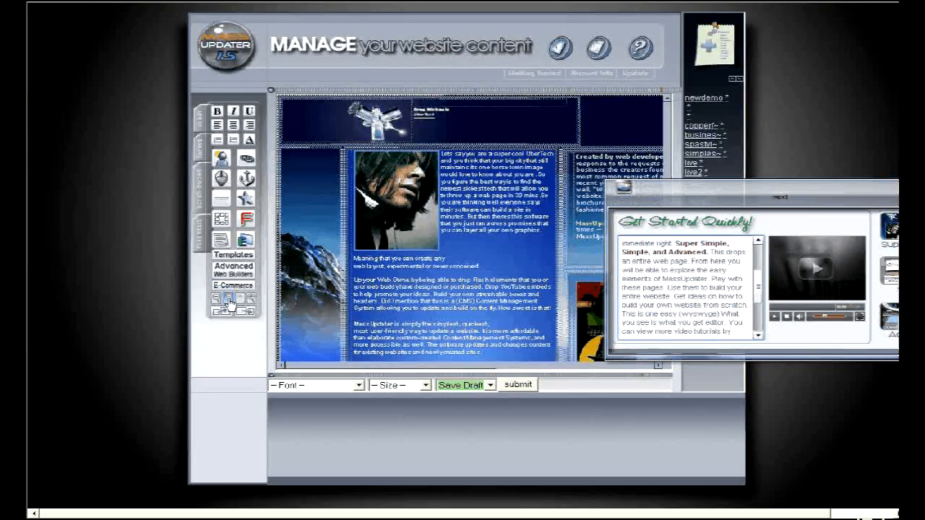
{"action": "left_click", "coordinate": [230, 304]}
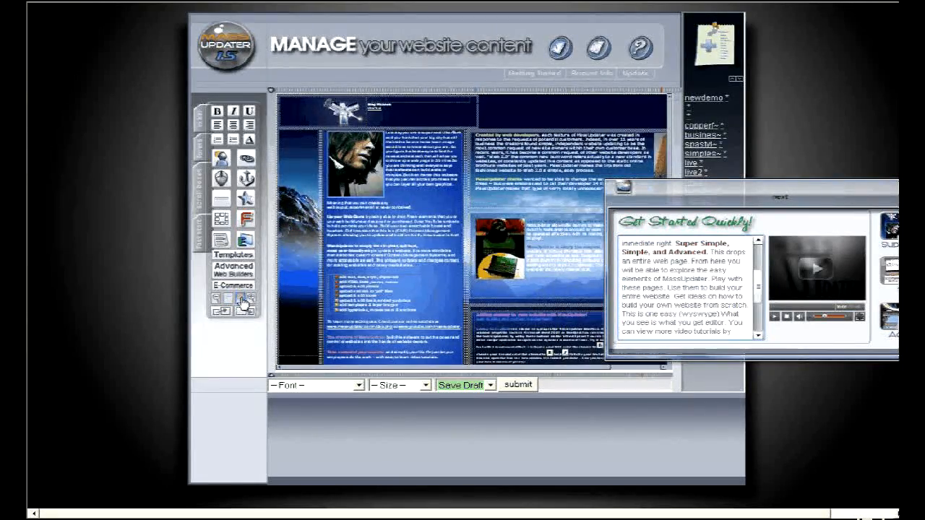
{"action": "left_click", "coordinate": [243, 303]}
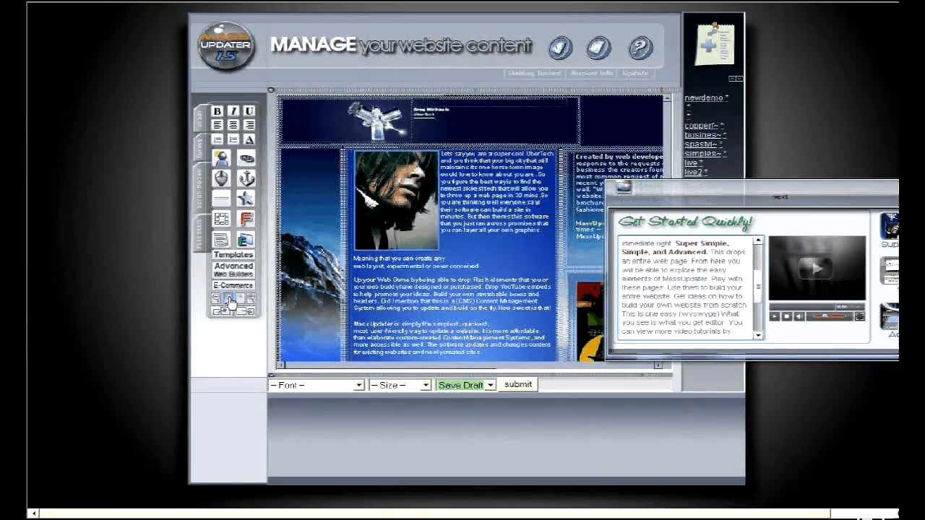
{"action": "left_click", "coordinate": [229, 302]}
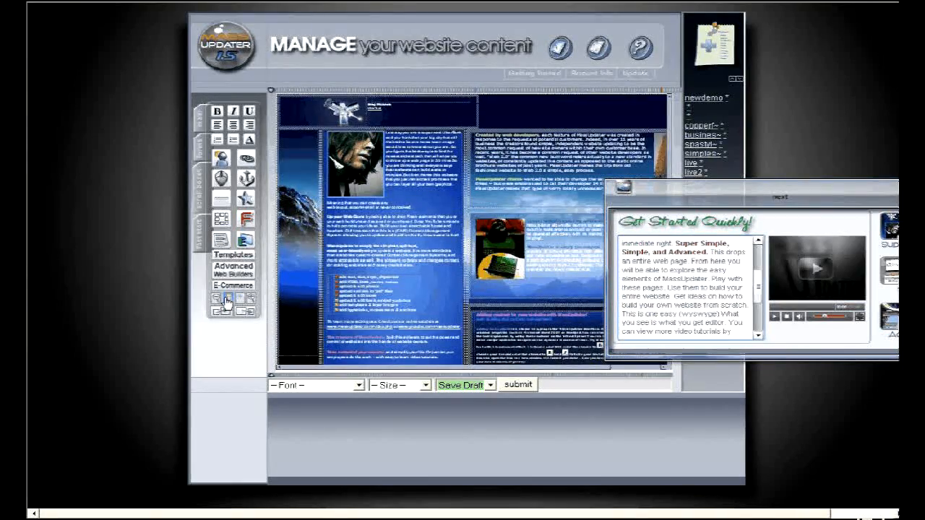
{"action": "left_click", "coordinate": [217, 301]}
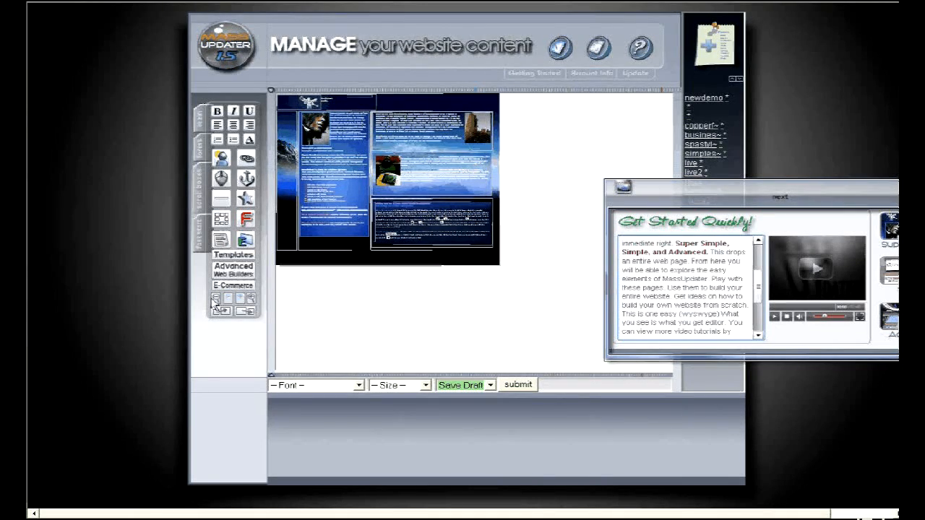
{"action": "left_click", "coordinate": [249, 299]}
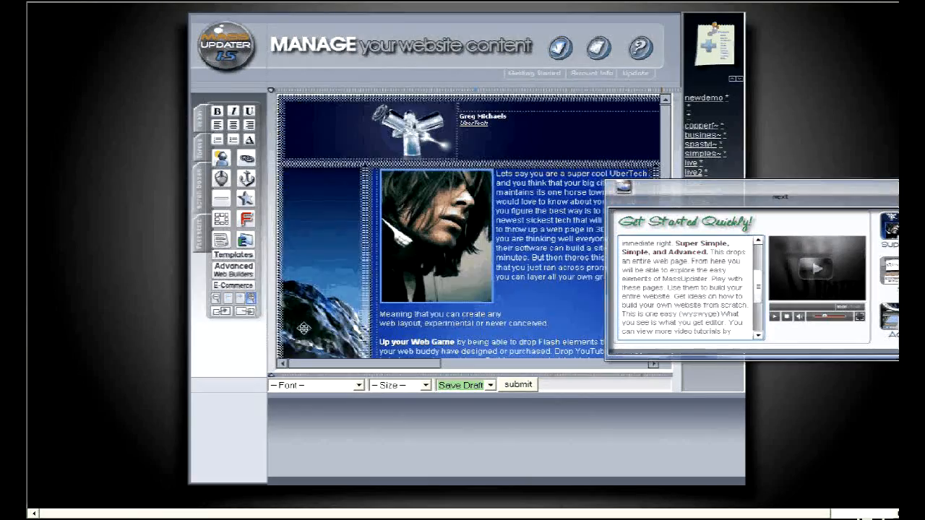
Delete the entire Super-Simple sample page by selecting its outer table, leaving the editor empty
{"action": "left_click_drag", "start_coordinate": [405, 365], "coordinate": [634, 374]}
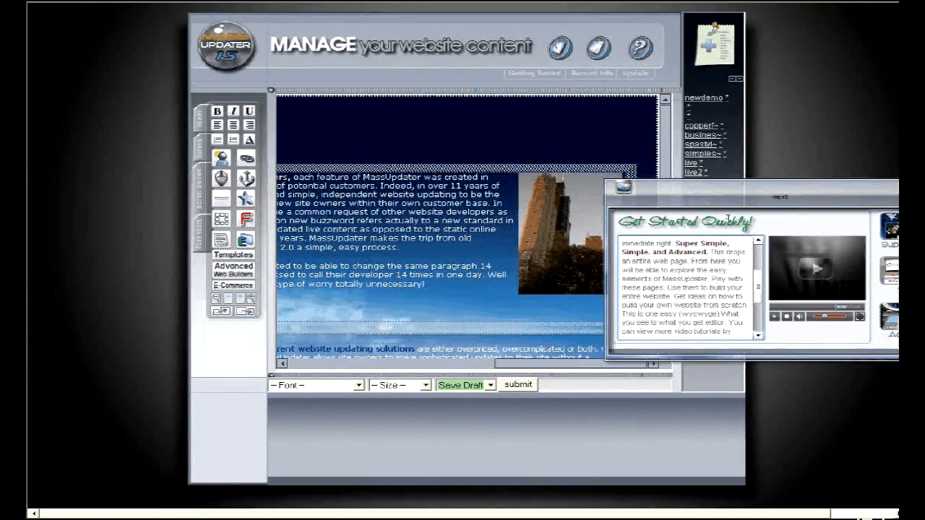
{"action": "left_click_drag", "start_coordinate": [724, 188], "coordinate": [822, 128]}
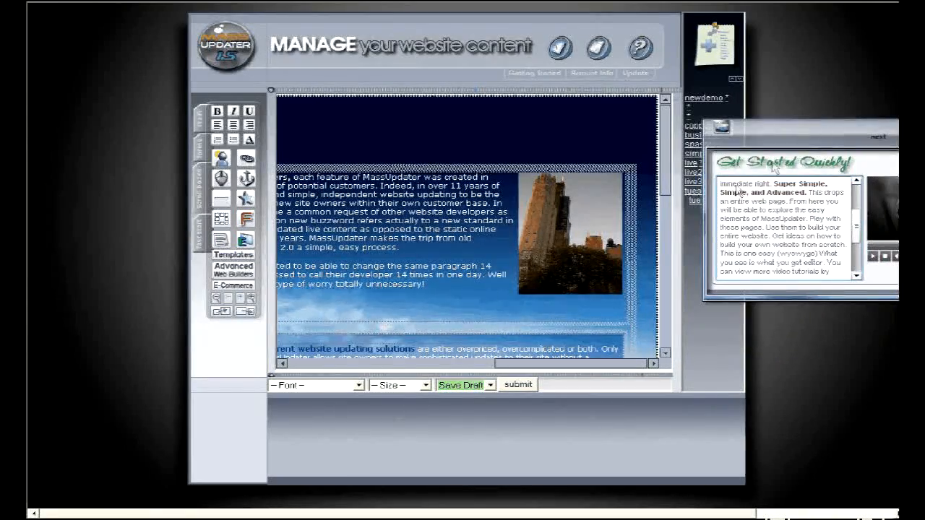
{"action": "left_click", "coordinate": [658, 247]}
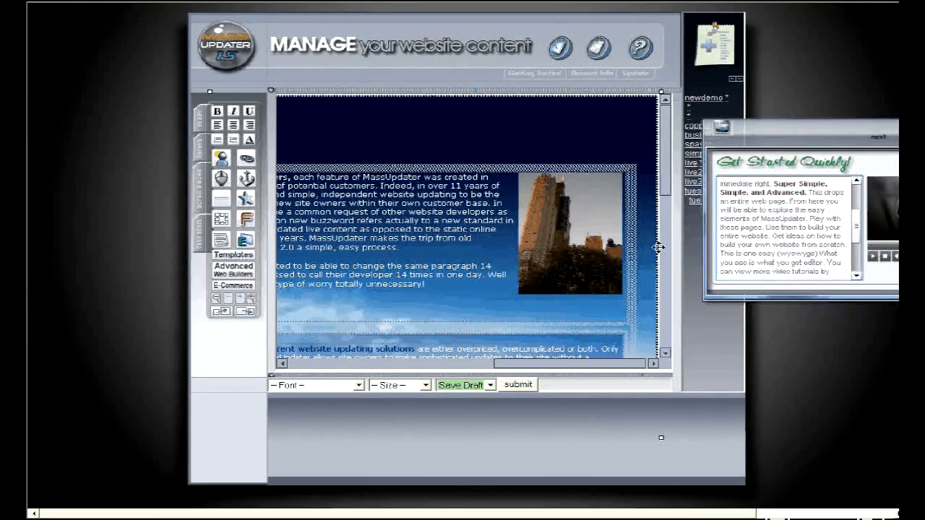
{"action": "key", "text": "Delete"}
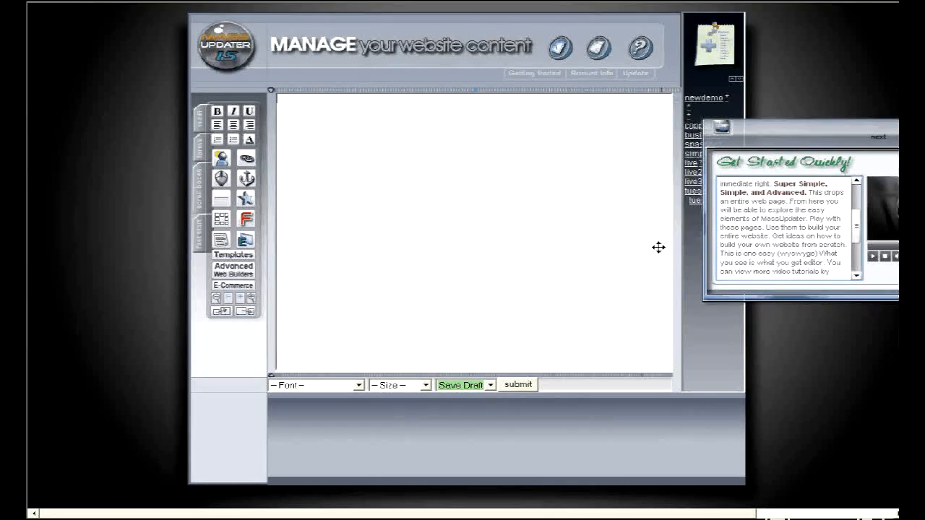
Insert the Simple sample page into the empty editor and move the wizard off the editing area
{"action": "left_click_drag", "start_coordinate": [812, 140], "coordinate": [186, 196]}
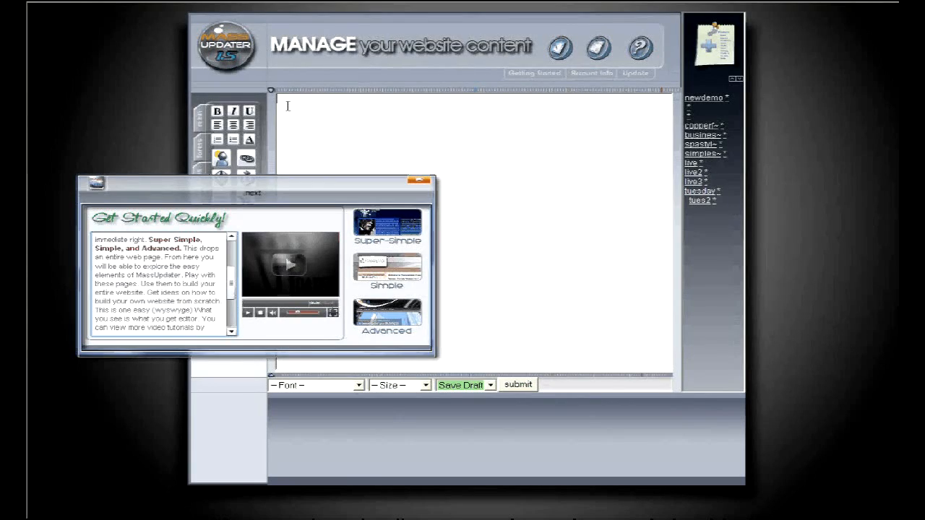
{"action": "left_click", "coordinate": [385, 266]}
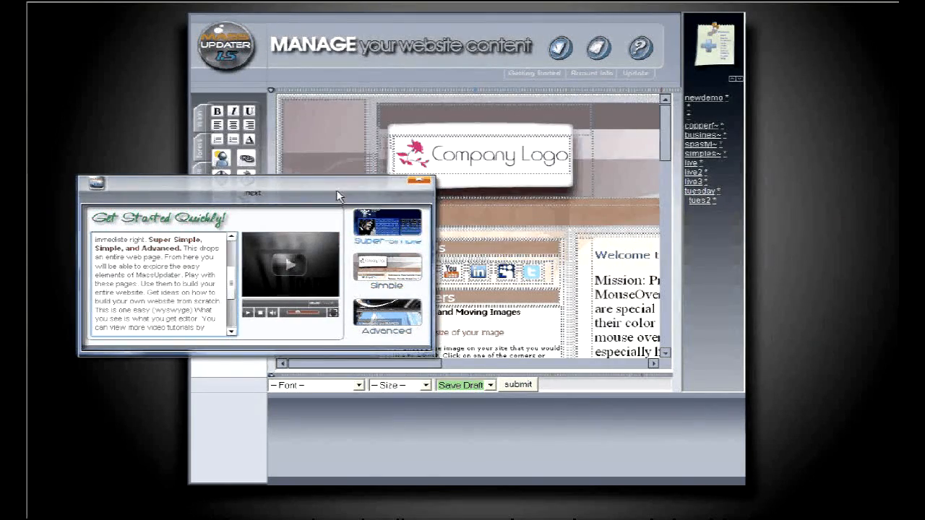
{"action": "left_click_drag", "start_coordinate": [343, 196], "coordinate": [896, 220]}
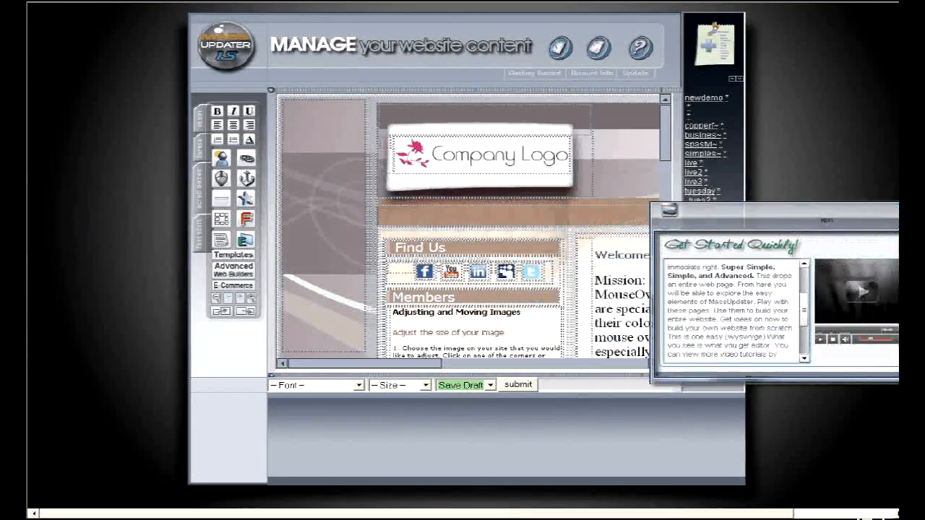
Examine the Simple page at reduced zoom levels, including its mailing list and past events sections, and restore full size
{"action": "left_click", "coordinate": [240, 301]}
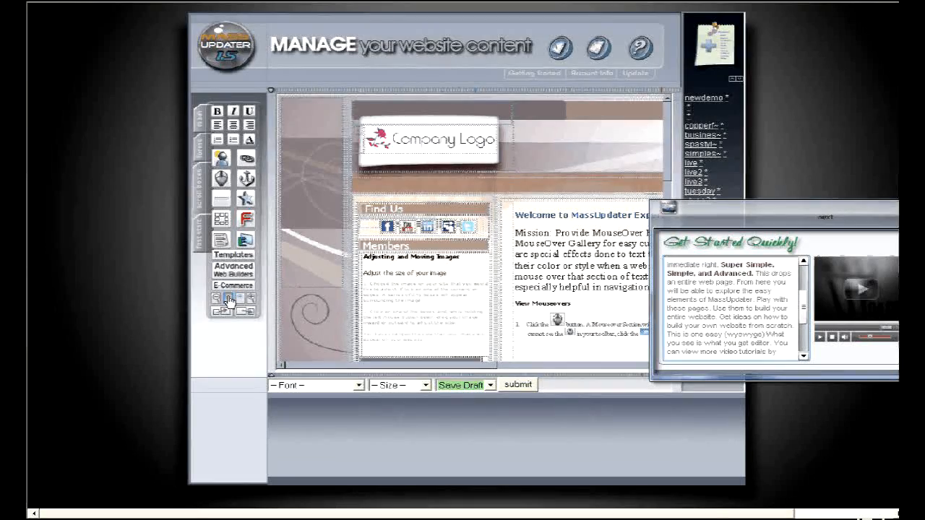
{"action": "left_click", "coordinate": [221, 301]}
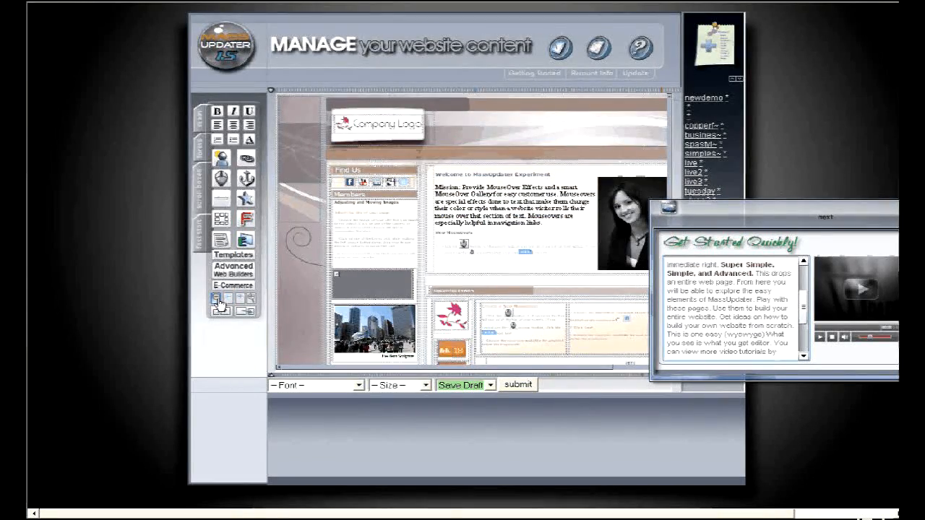
{"action": "left_click", "coordinate": [220, 302]}
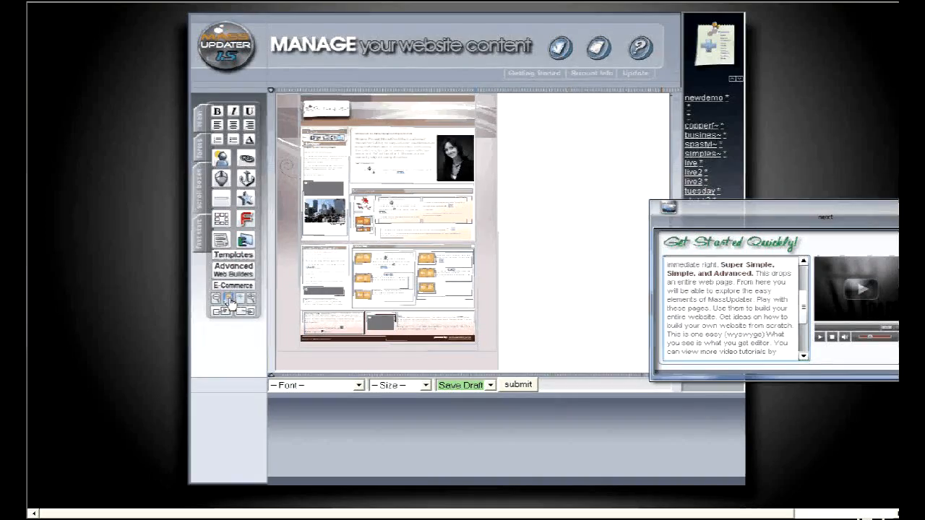
{"action": "left_click", "coordinate": [240, 302]}
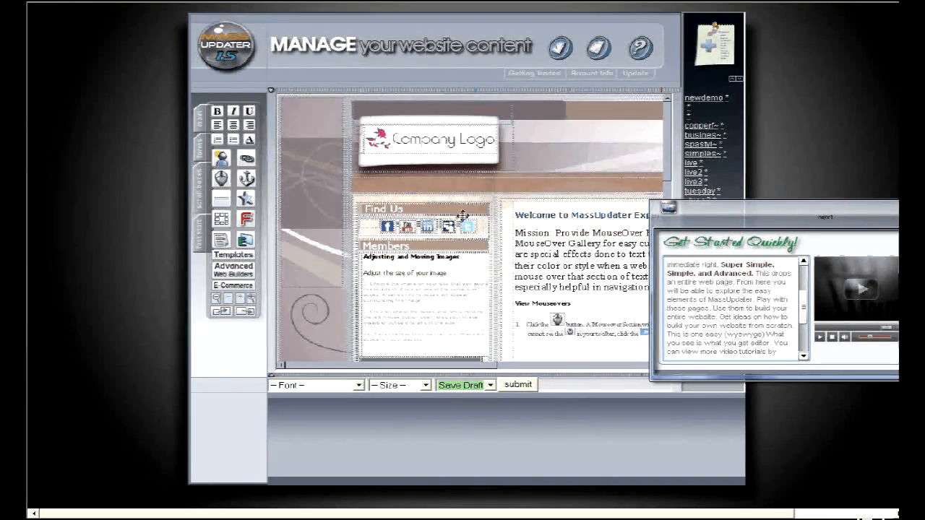
{"action": "left_click_drag", "start_coordinate": [667, 135], "coordinate": [671, 212]}
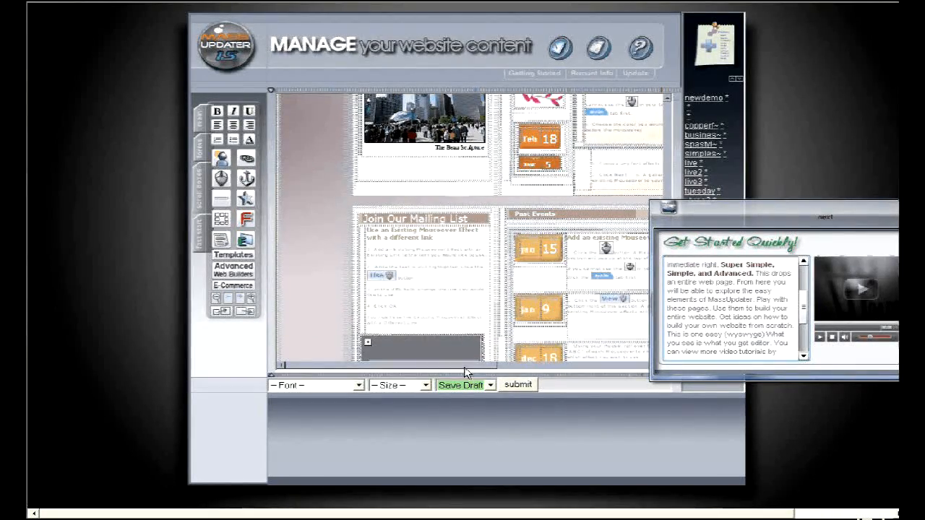
{"action": "left_click_drag", "start_coordinate": [466, 372], "coordinate": [590, 357]}
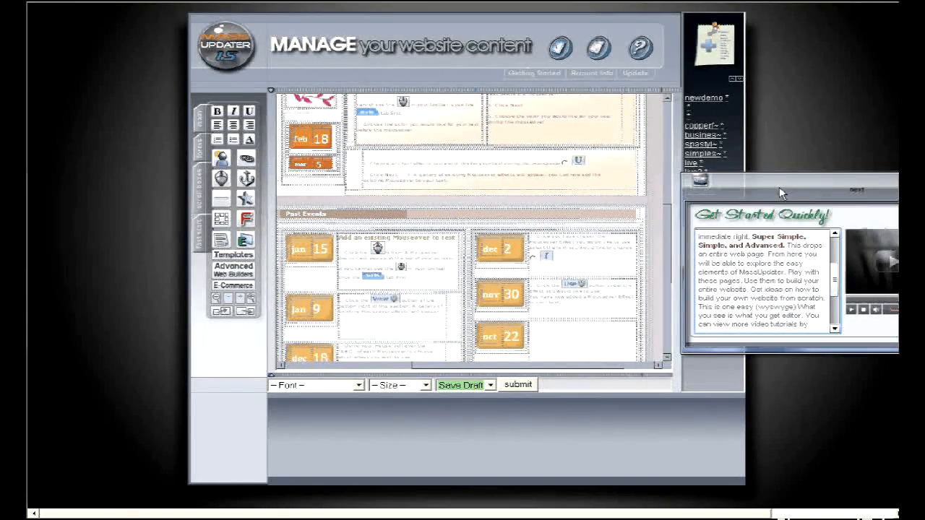
{"action": "left_click", "coordinate": [253, 302]}
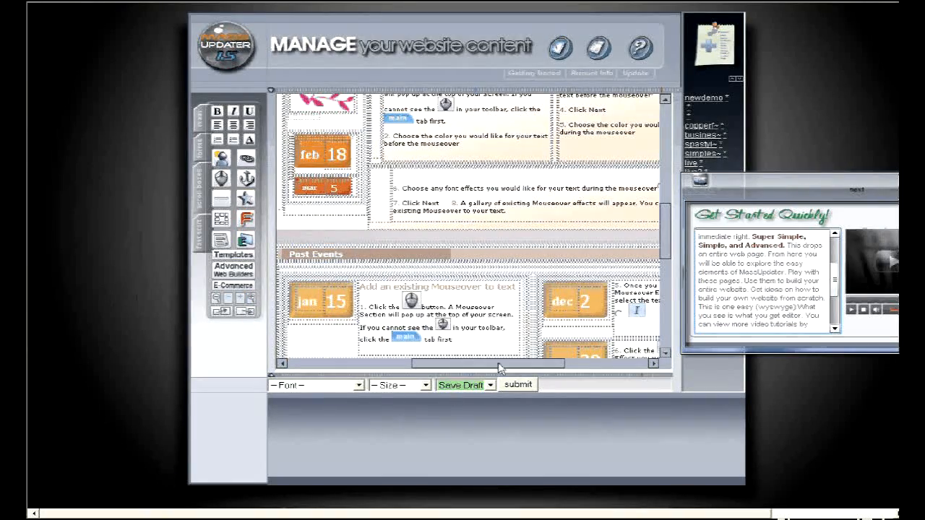
Delete the entire Simple sample page by selecting its outer table
{"action": "left_click_drag", "start_coordinate": [469, 368], "coordinate": [596, 370]}
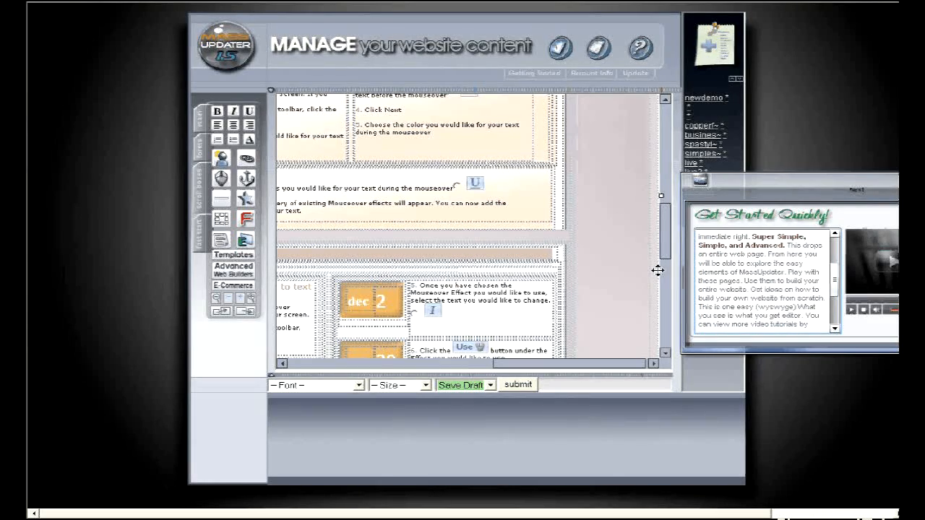
{"action": "key", "text": "Delete"}
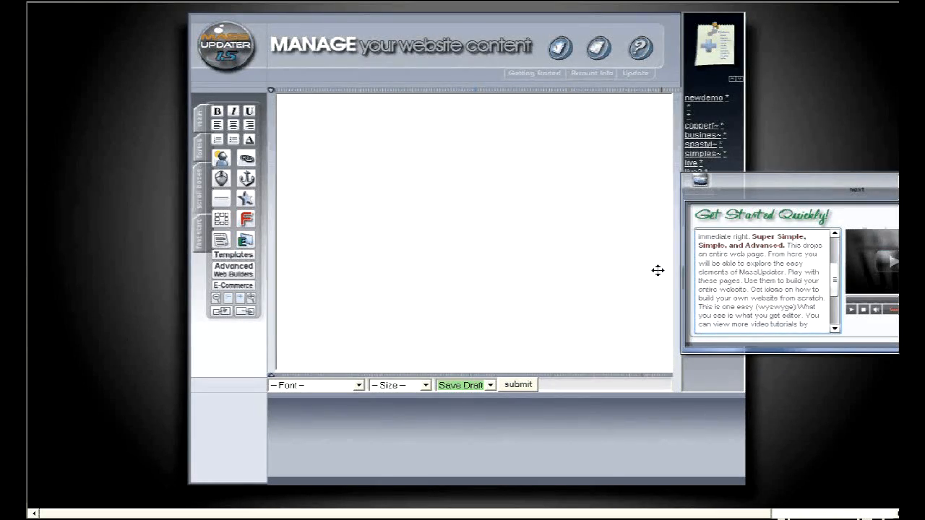
Insert the Advanced sample page into the empty editor and move the wizard off the editing area
{"action": "left_click_drag", "start_coordinate": [738, 192], "coordinate": [245, 185]}
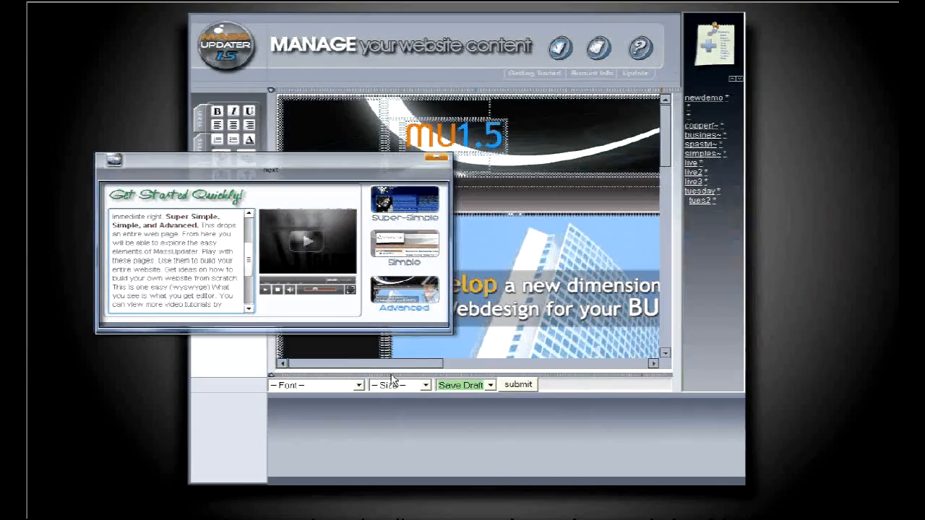
{"action": "left_click_drag", "start_coordinate": [302, 178], "coordinate": [700, 198]}
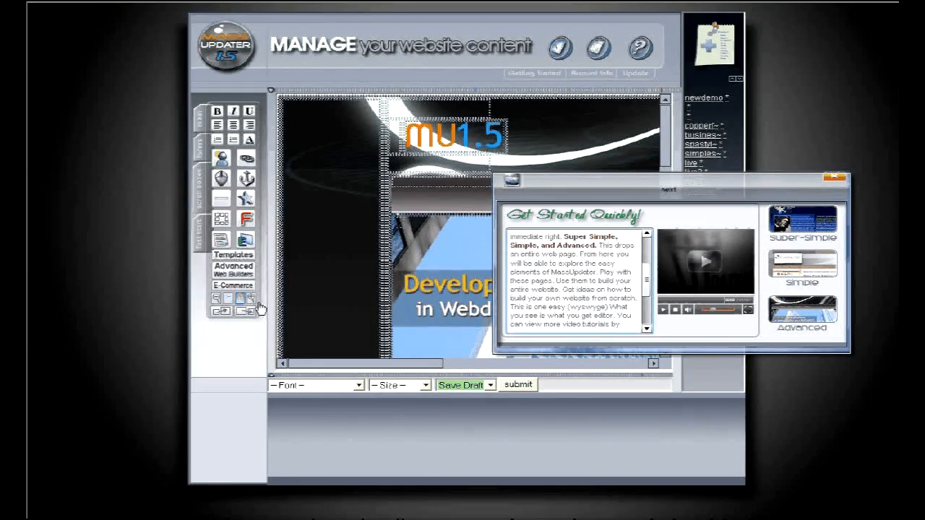
{"action": "left_click", "coordinate": [228, 298]}
{"action": "left_click_drag", "start_coordinate": [703, 192], "coordinate": [896, 178]}
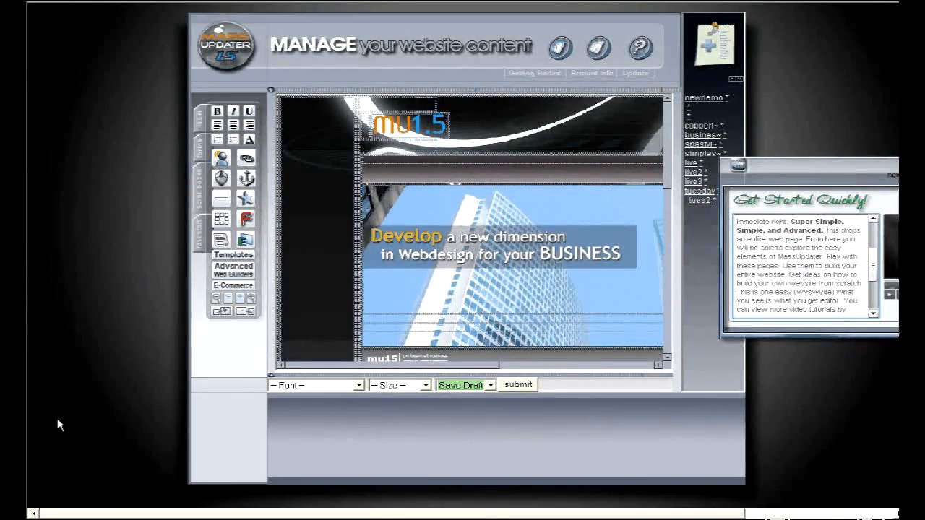
Examine the Advanced page at several reduced zoom levels and at full size, from its footer up to the header banner
{"action": "left_click", "coordinate": [230, 301]}
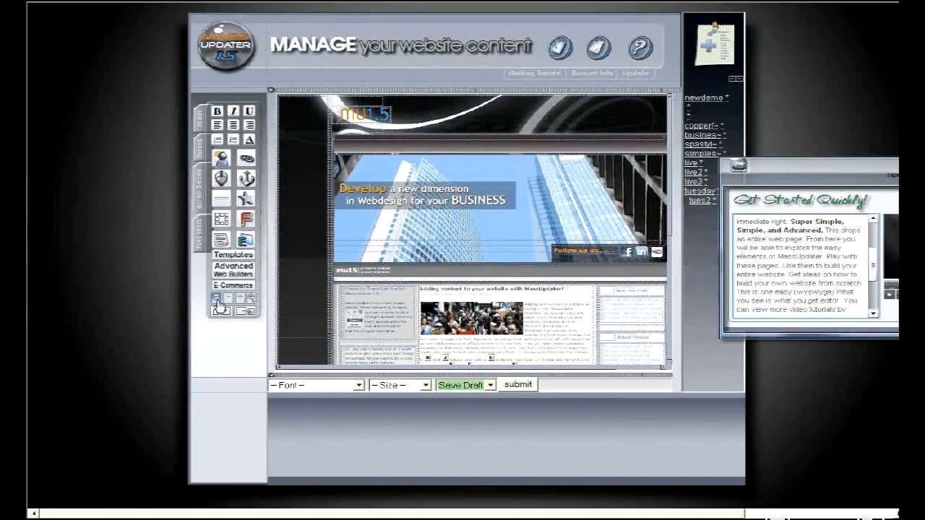
{"action": "left_click", "coordinate": [218, 302]}
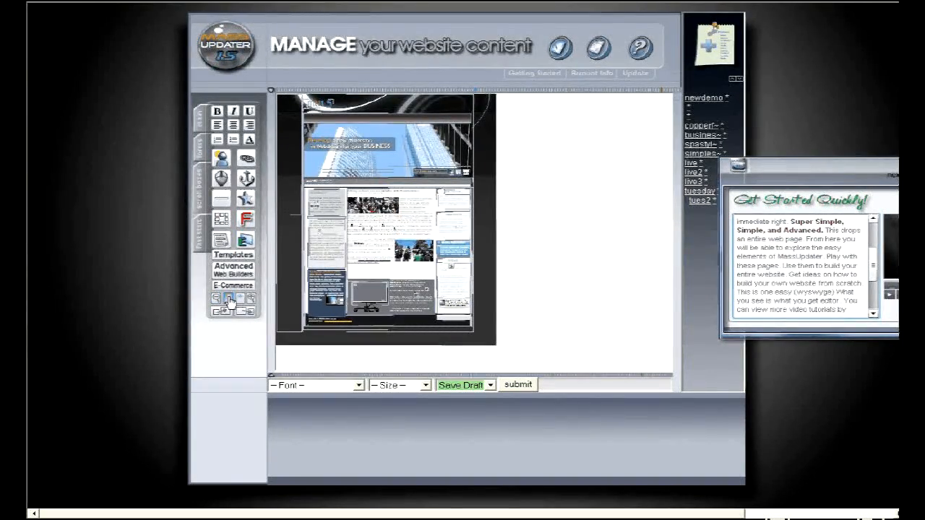
{"action": "left_click", "coordinate": [230, 301]}
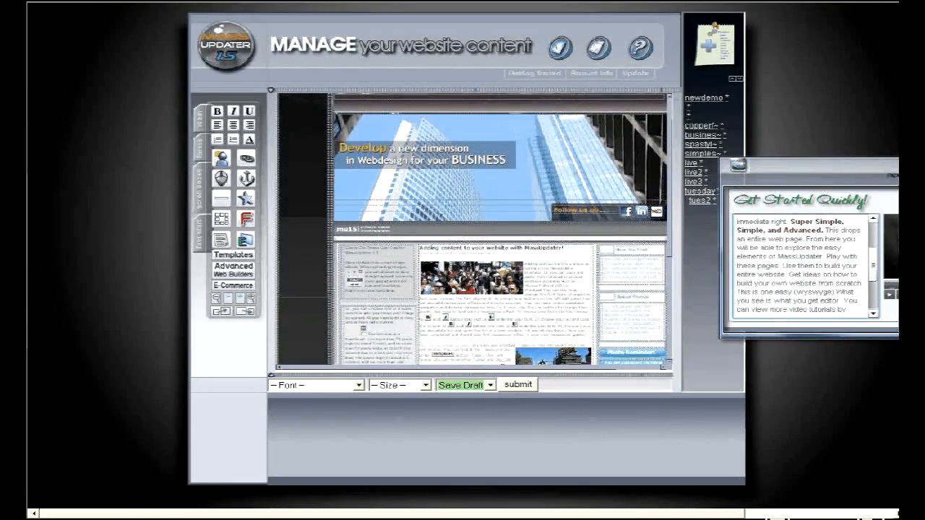
{"action": "scroll", "coordinate": [472, 231], "scroll_direction": "down", "scroll_amount": 4}
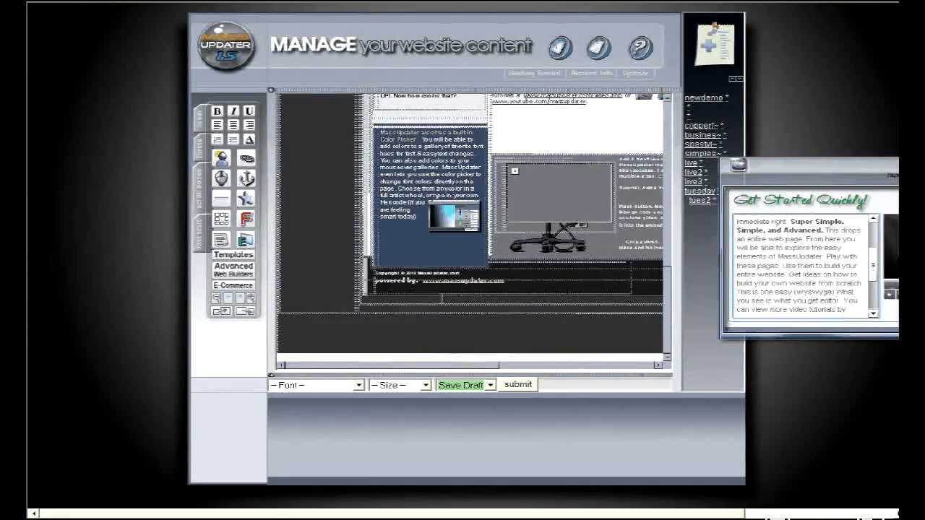
{"action": "left_click", "coordinate": [251, 299]}
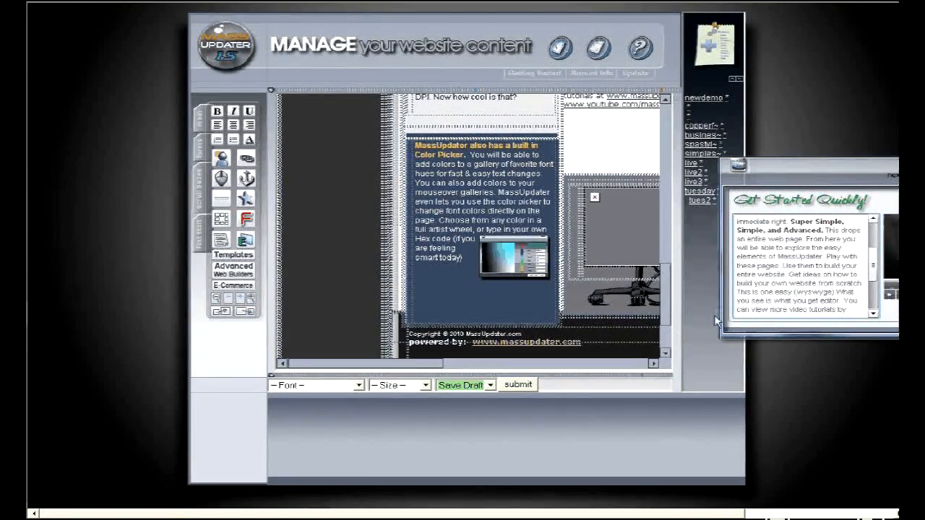
{"action": "left_click_drag", "start_coordinate": [321, 363], "coordinate": [480, 359]}
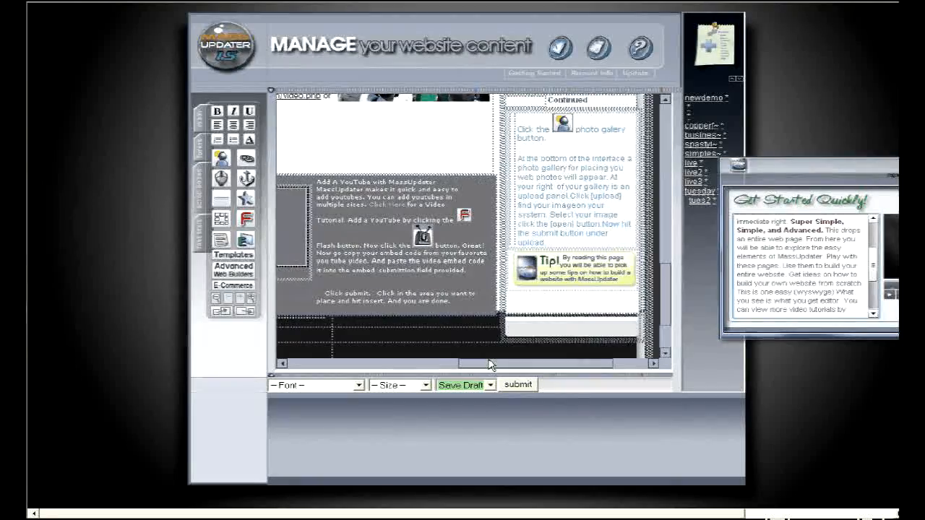
{"action": "scroll", "coordinate": [443, 282], "scroll_direction": "up", "scroll_amount": 5}
{"action": "scroll", "coordinate": [443, 282], "scroll_direction": "up", "scroll_amount": 2}
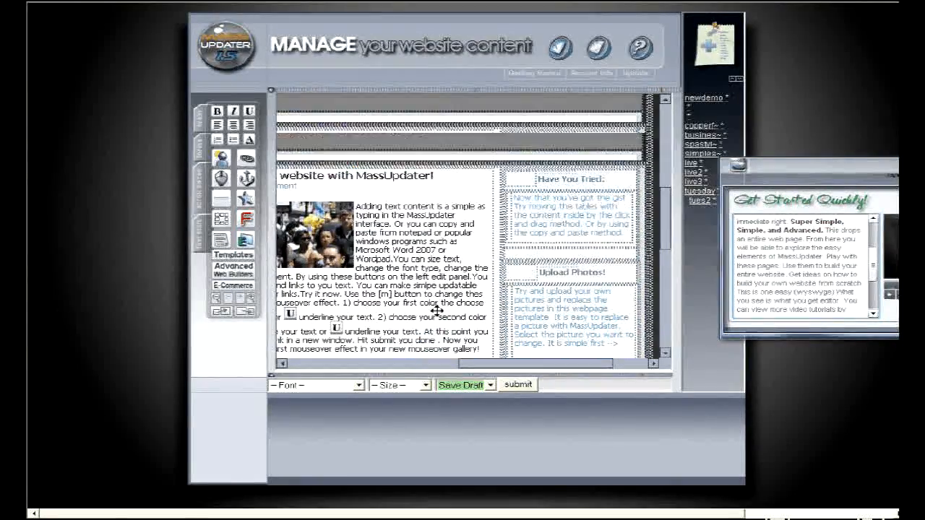
{"action": "left_click_drag", "start_coordinate": [489, 371], "coordinate": [350, 370]}
{"action": "scroll", "coordinate": [449, 316], "scroll_direction": "up", "scroll_amount": 5}
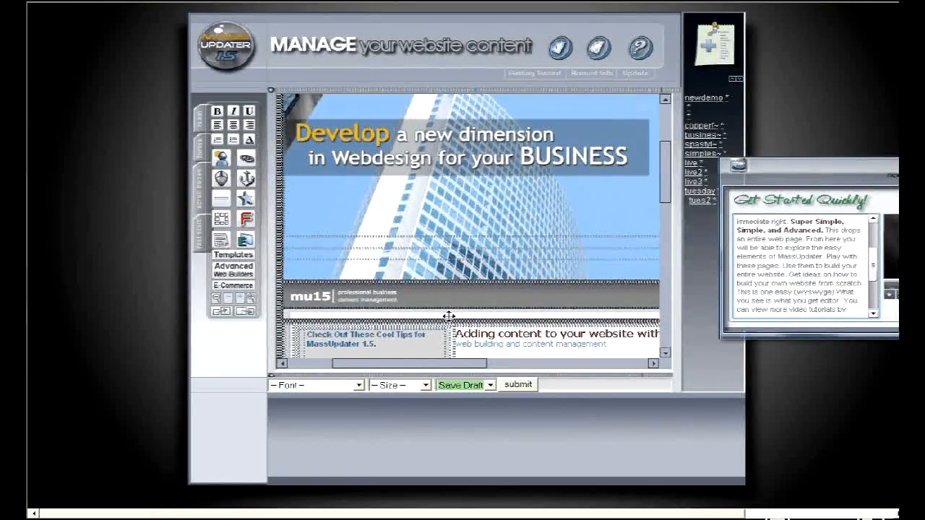
{"action": "left_click_drag", "start_coordinate": [418, 365], "coordinate": [377, 370]}
{"action": "scroll", "coordinate": [474, 296], "scroll_direction": "up", "scroll_amount": 5}
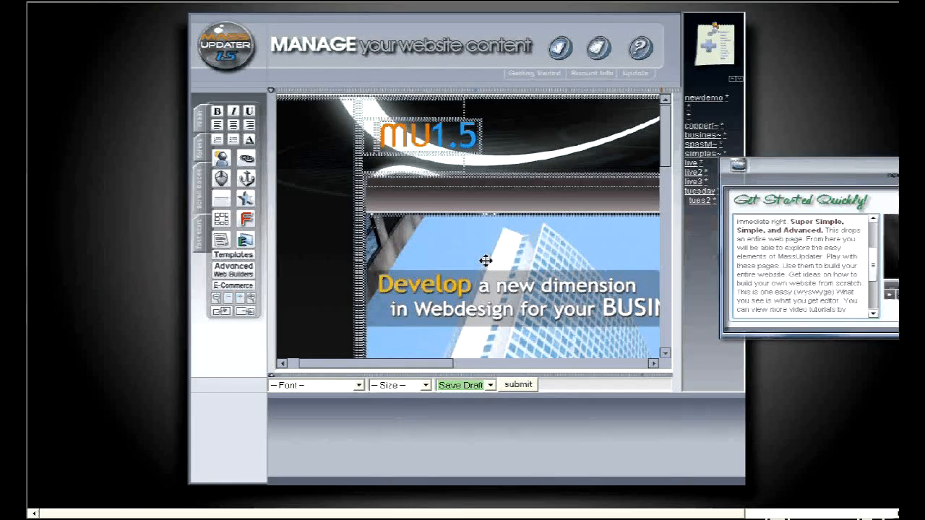
Save the Advanced page as a draft using the Save Draft option
{"action": "left_click", "coordinate": [490, 385]}
{"action": "left_click", "coordinate": [491, 394]}
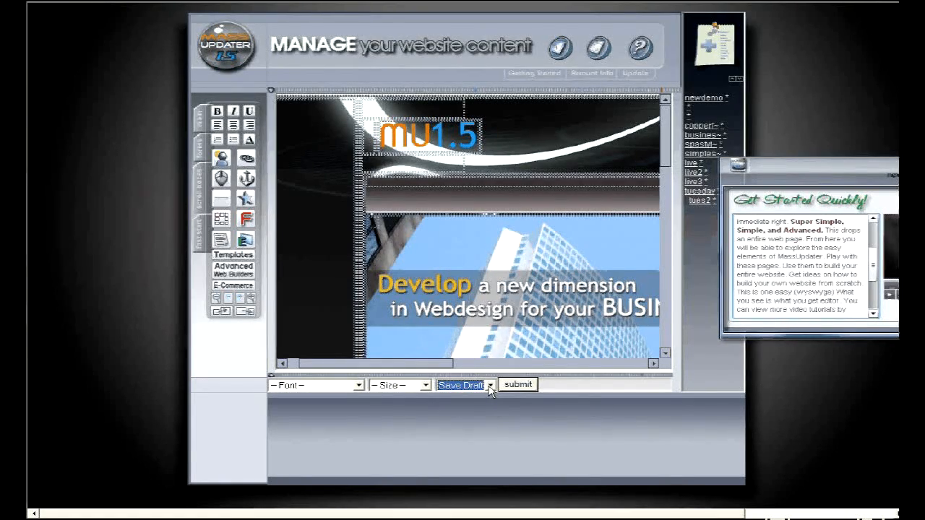
{"action": "left_click", "coordinate": [516, 387]}
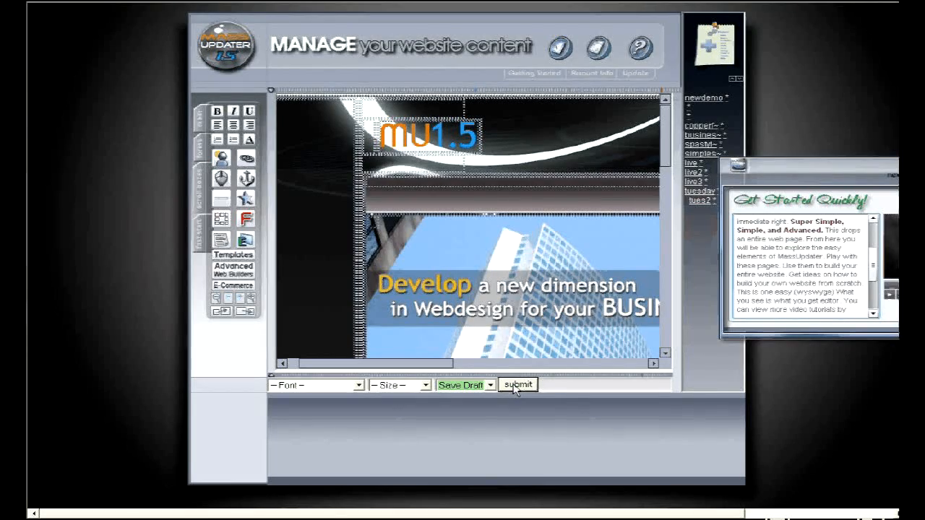
{"action": "left_click", "coordinate": [475, 265]}
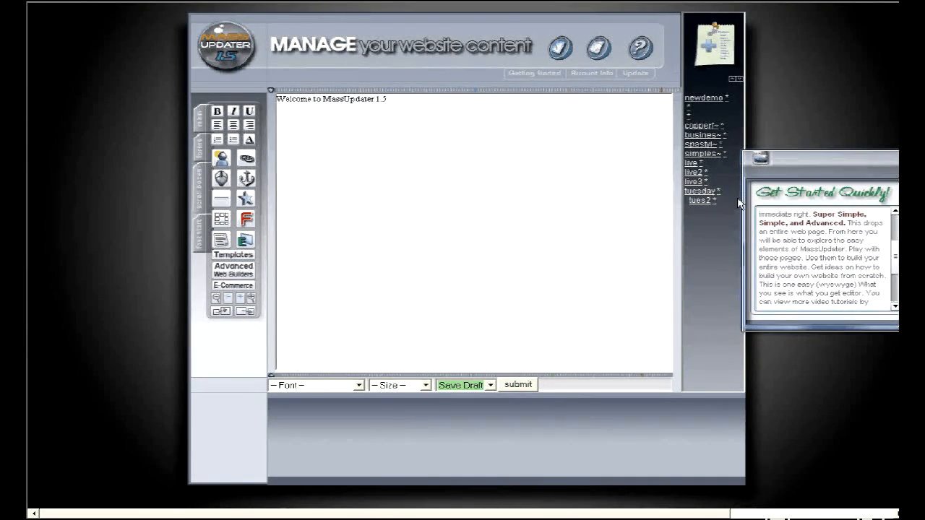
Reload the saved draft of the tuesday page and publish it with the Make Live option
{"action": "left_click", "coordinate": [719, 193]}
{"action": "left_click", "coordinate": [490, 386]}
{"action": "left_click", "coordinate": [475, 407]}
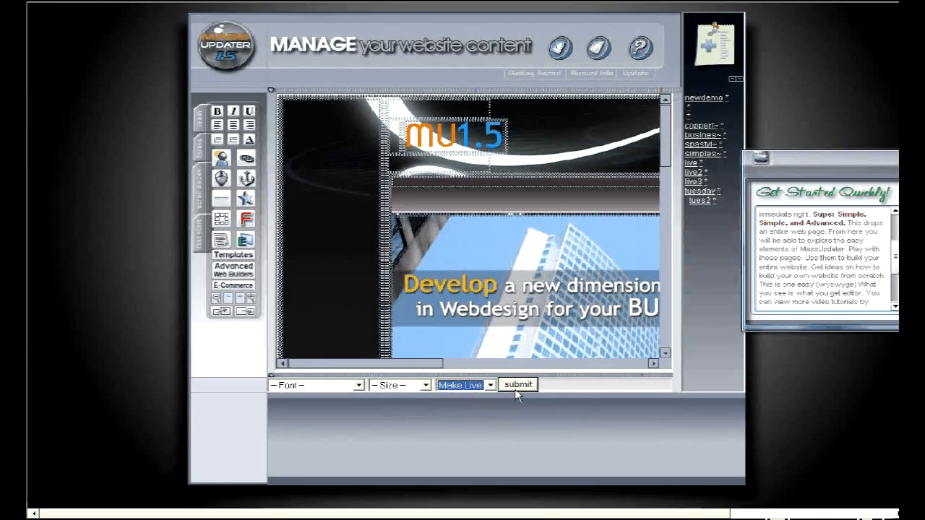
{"action": "left_click", "coordinate": [517, 388]}
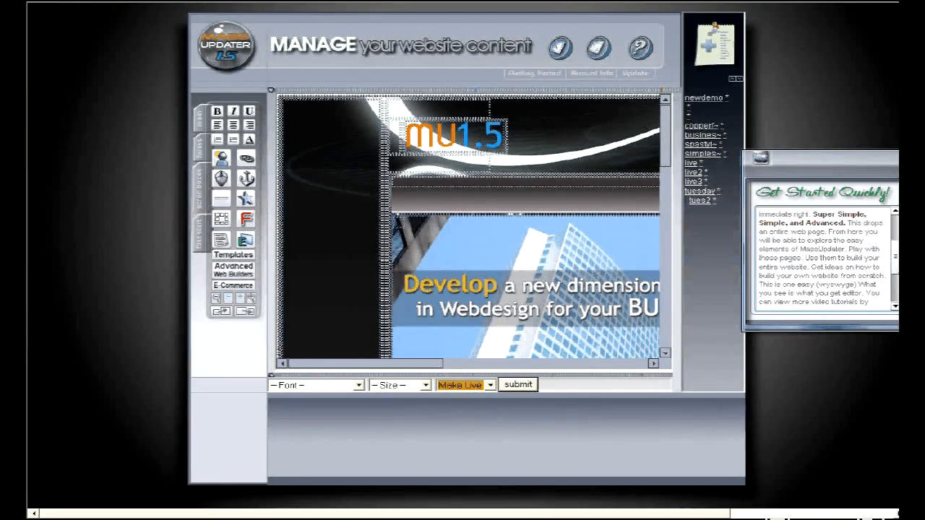
{"action": "left_click", "coordinate": [483, 266]}
Reopen the tuesday page's draft in the editor, bring up the mouseover effects gallery and look over the page
{"action": "left_click", "coordinate": [719, 193]}
{"action": "left_click", "coordinate": [221, 161]}
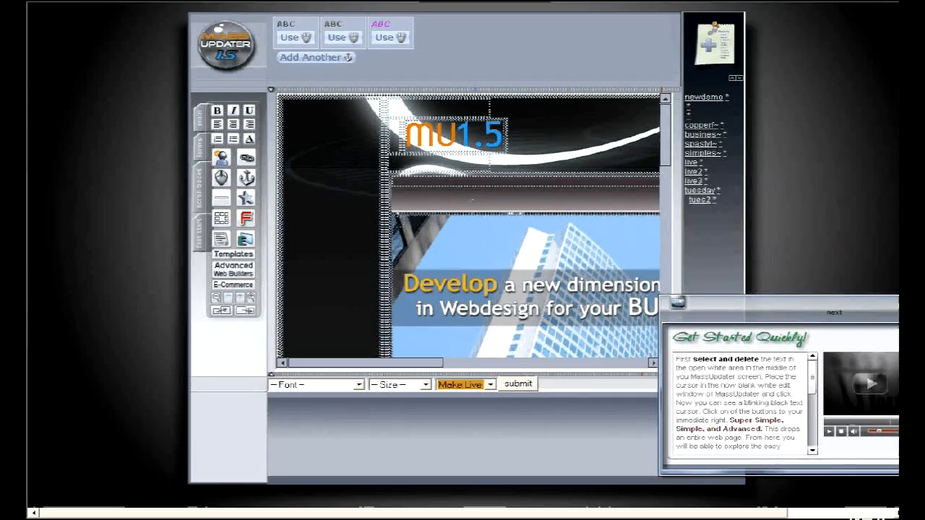
{"action": "mouse_move", "coordinate": [404, 365]}
{"action": "left_mouse_down"}
{"action": "mouse_move", "coordinate": [480, 370]}
{"action": "mouse_move", "coordinate": [415, 369]}
{"action": "left_mouse_up"}
{"action": "scroll", "coordinate": [504, 283], "scroll_direction": "down", "scroll_amount": 2}
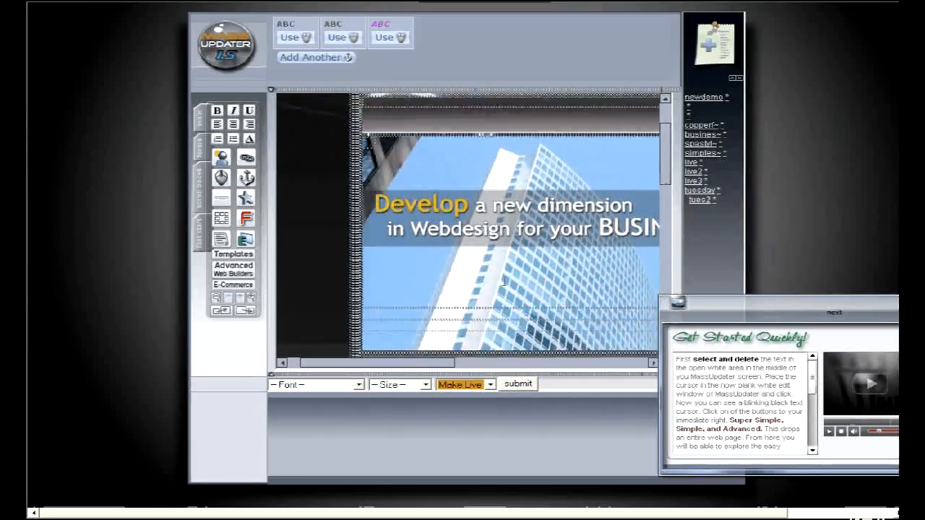
{"action": "scroll", "coordinate": [504, 283], "scroll_direction": "down", "scroll_amount": 2}
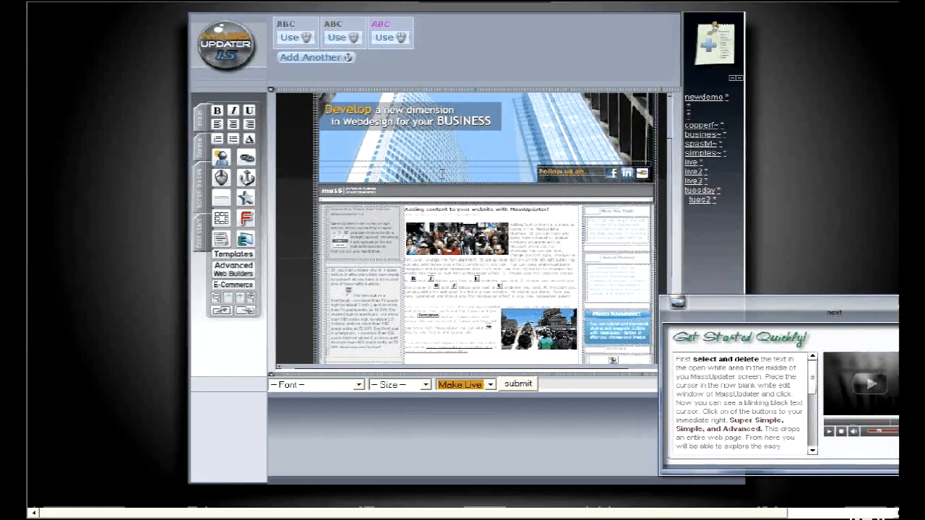
Close the Getting Started wizard and switch the editor to its wide layout
{"action": "left_click_drag", "start_coordinate": [755, 311], "coordinate": [454, 243]}
{"action": "left_click", "coordinate": [698, 229]}
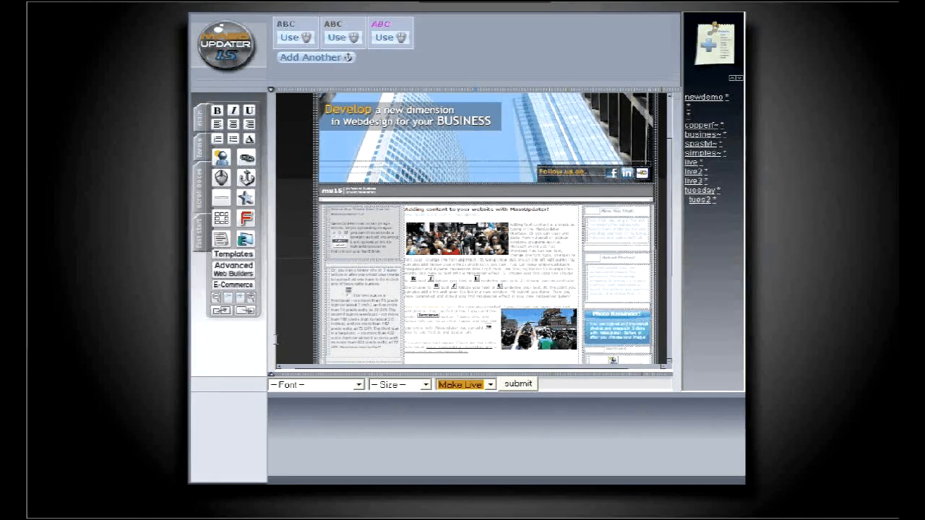
{"action": "left_click", "coordinate": [223, 313]}
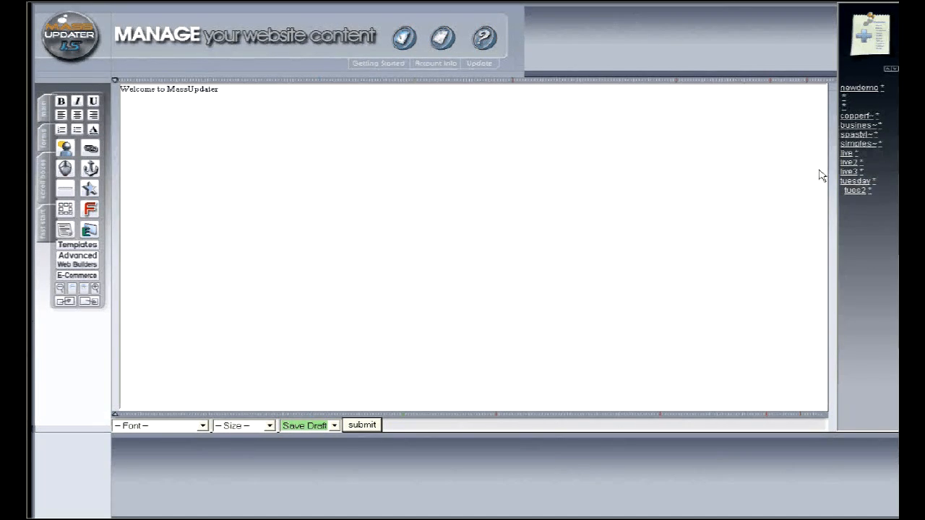
Load the tues2 page into the wide editor and review it from header to footer at reduced zoom
{"action": "left_click", "coordinate": [857, 190]}
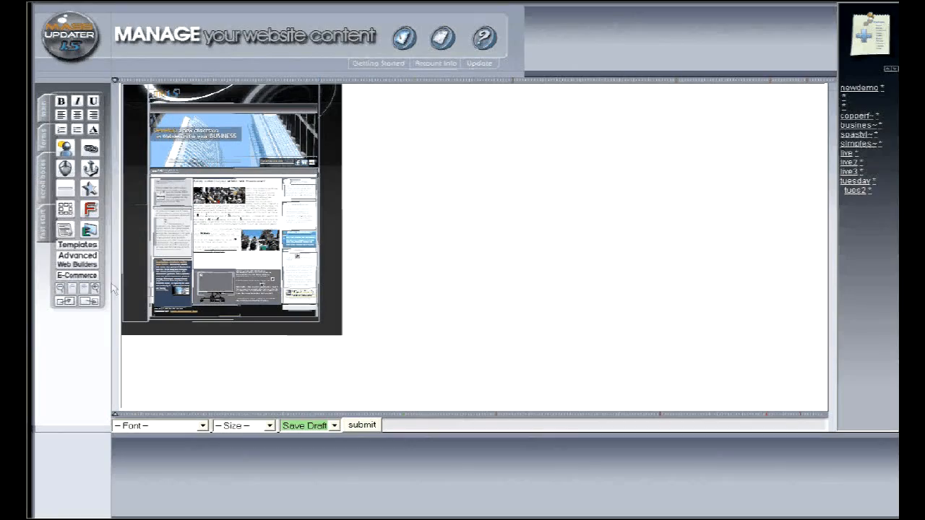
{"action": "left_click", "coordinate": [76, 289]}
{"action": "scroll", "coordinate": [291, 299], "scroll_direction": "down", "scroll_amount": 1}
{"action": "scroll", "coordinate": [291, 300], "scroll_direction": "down", "scroll_amount": 6}
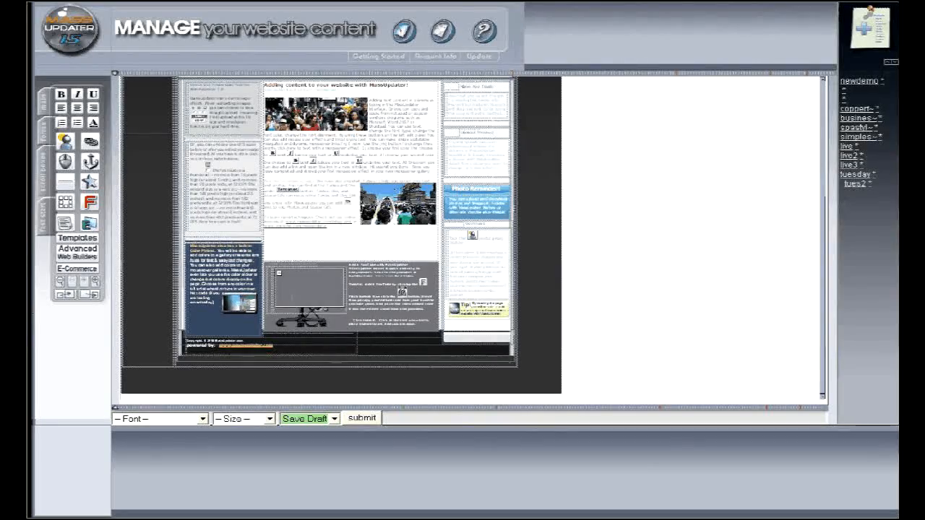
{"action": "scroll", "coordinate": [291, 299], "scroll_direction": "up", "scroll_amount": 7}
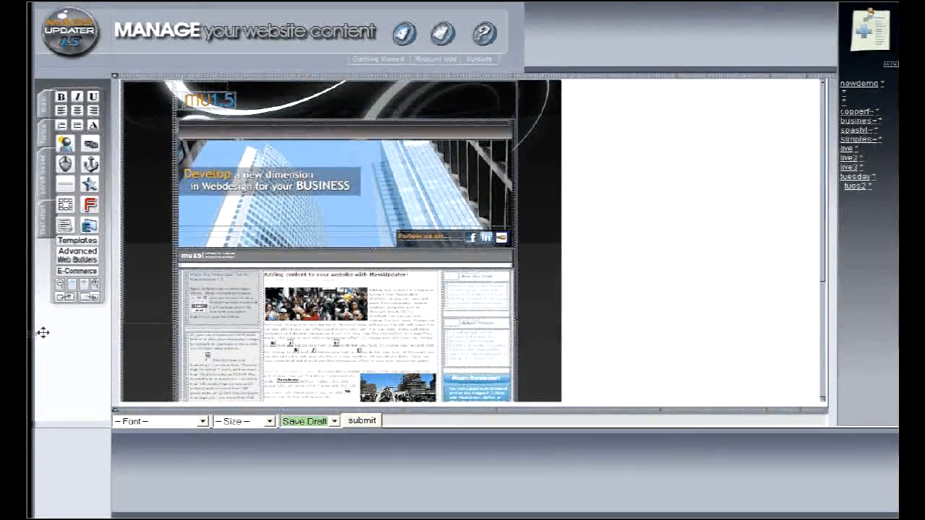
{"action": "scroll", "coordinate": [105, 329], "scroll_direction": "up", "scroll_amount": 1}
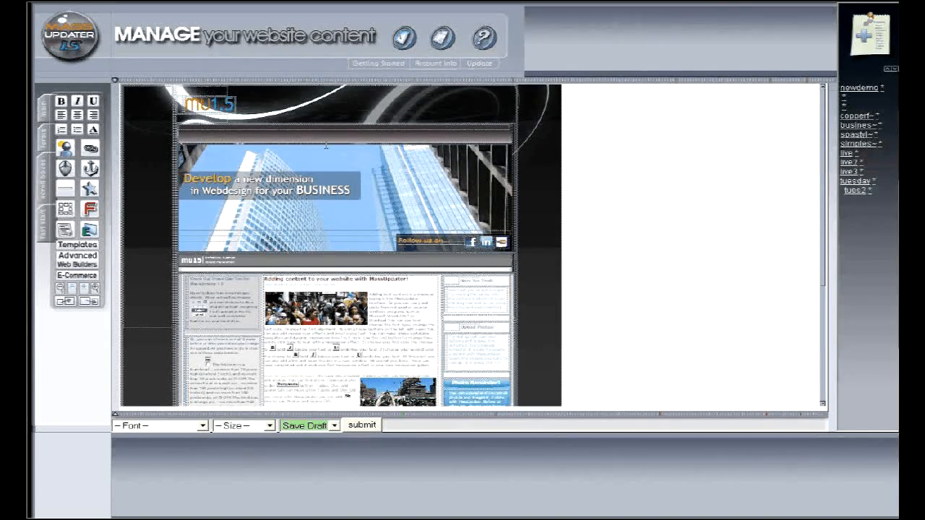
Reopen the Getting Started wizard at its sample pages and delete the whole Advanced page from the editor
{"action": "left_click", "coordinate": [379, 64]}
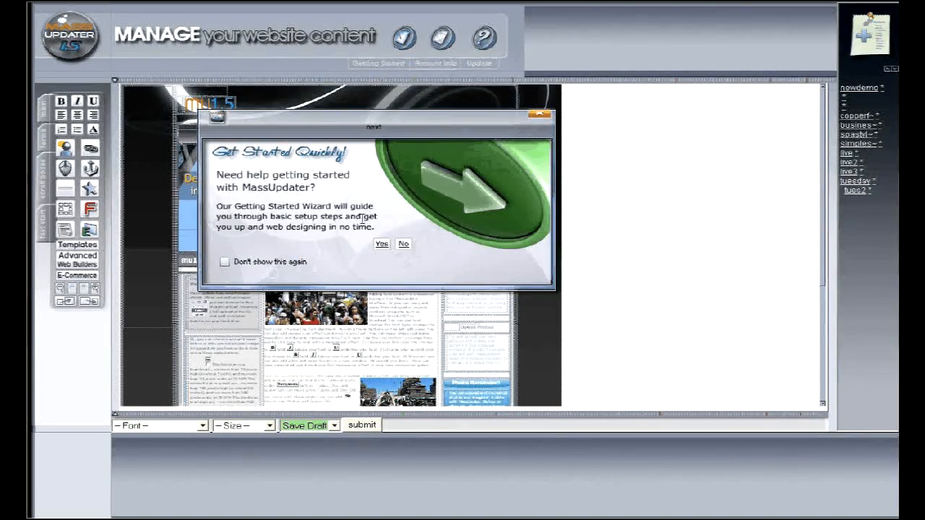
{"action": "left_click_drag", "start_coordinate": [334, 128], "coordinate": [315, 170]}
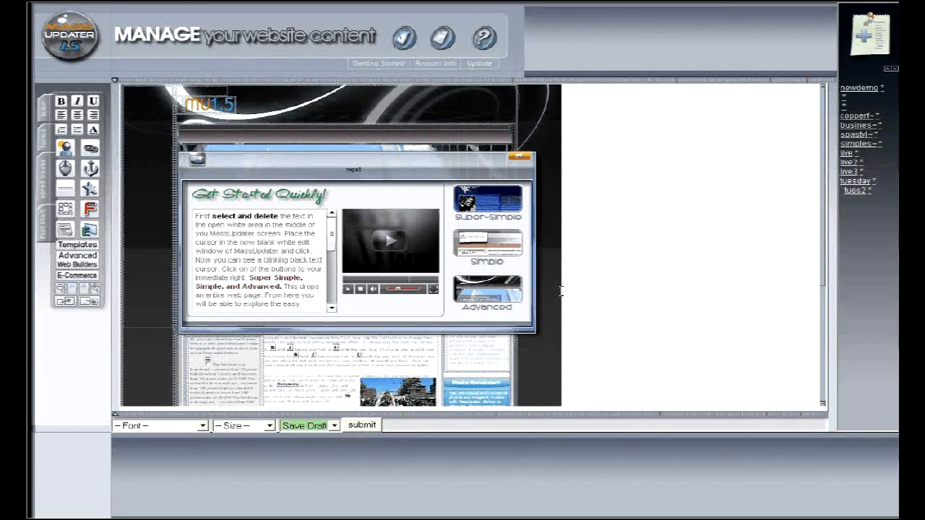
{"action": "scroll", "coordinate": [566, 299], "scroll_direction": "down", "scroll_amount": 5}
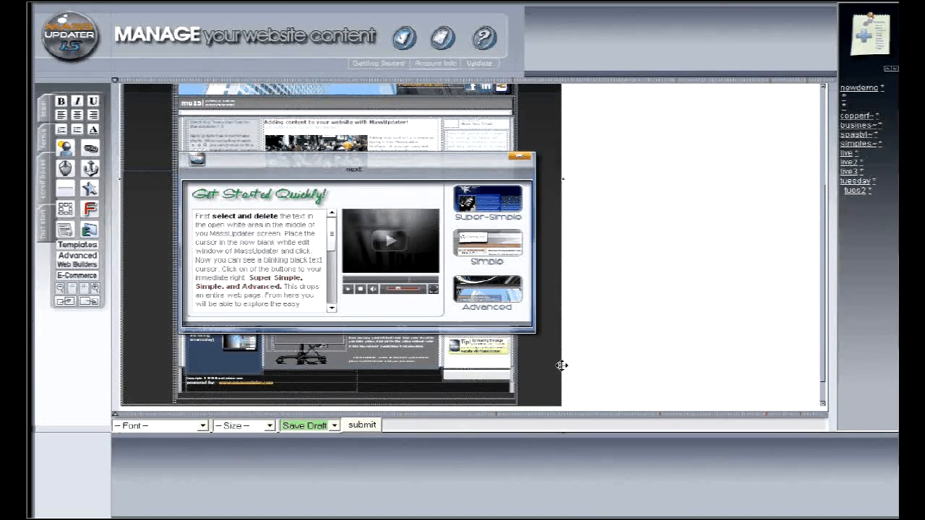
{"action": "key", "text": "Delete"}
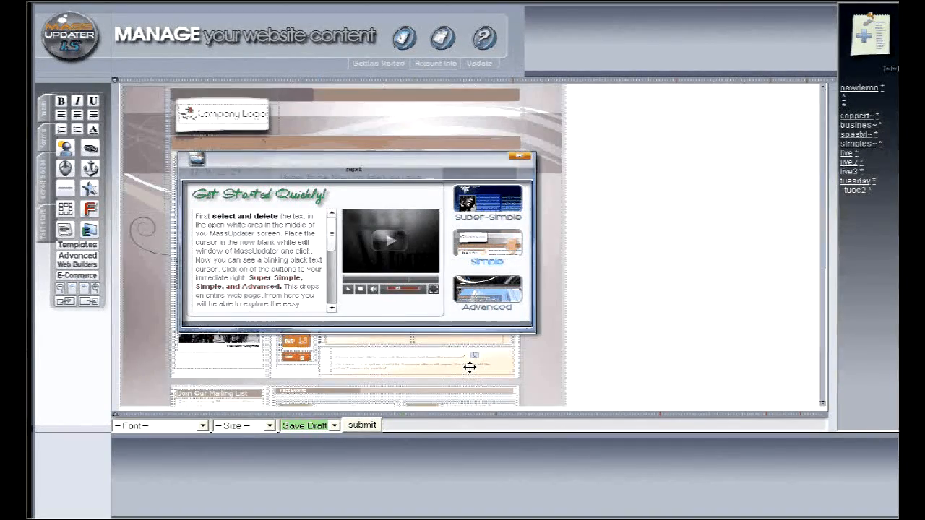
Insert the Simple sample page, moving the wizard off it to review the lower sections at reduced and full size
{"action": "left_click_drag", "start_coordinate": [378, 169], "coordinate": [701, 318]}
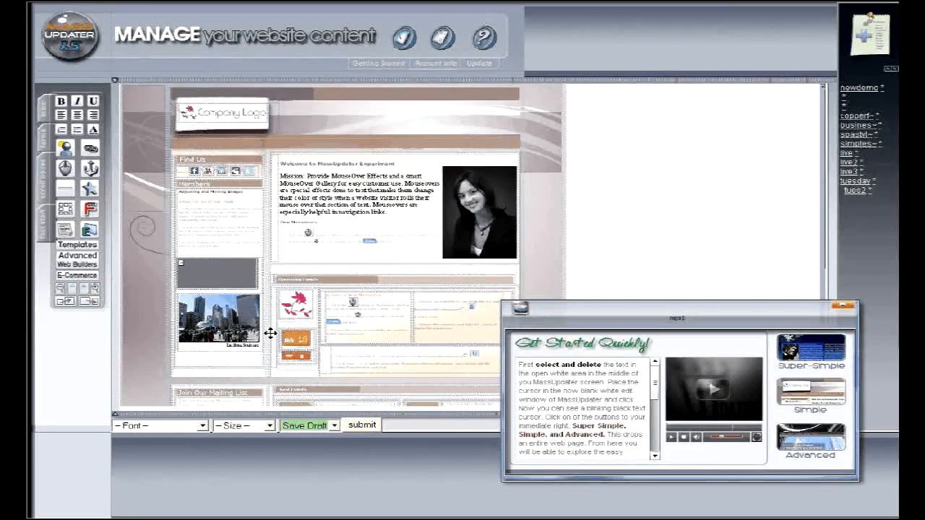
{"action": "scroll", "coordinate": [270, 333], "scroll_direction": "down", "scroll_amount": 5}
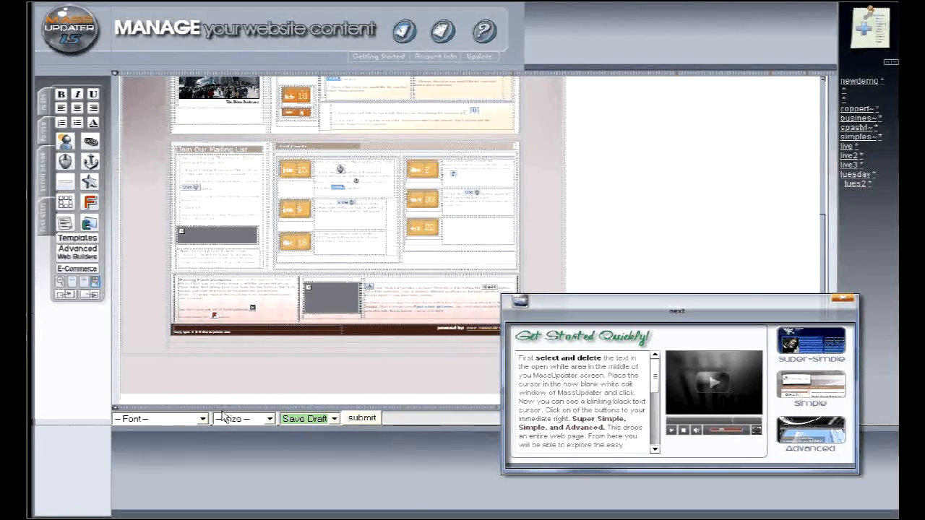
{"action": "scroll", "coordinate": [334, 352], "scroll_direction": "down", "scroll_amount": 6}
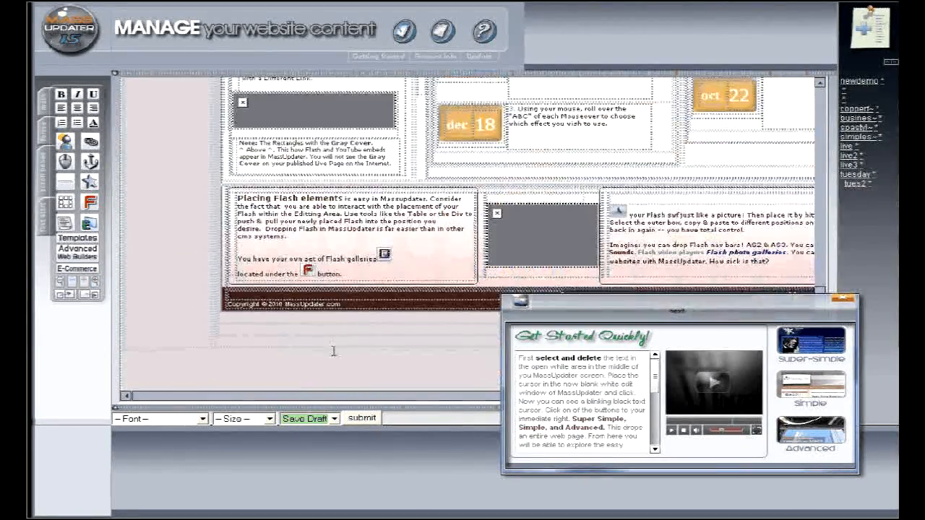
Move the wizard off the page content and overwrite part of the Mission paragraph's fourth line with the sample text "dhxfghdfythgyj"
{"action": "scroll", "coordinate": [333, 352], "scroll_direction": "down", "scroll_amount": 1}
{"action": "scroll", "coordinate": [334, 352], "scroll_direction": "up", "scroll_amount": 2}
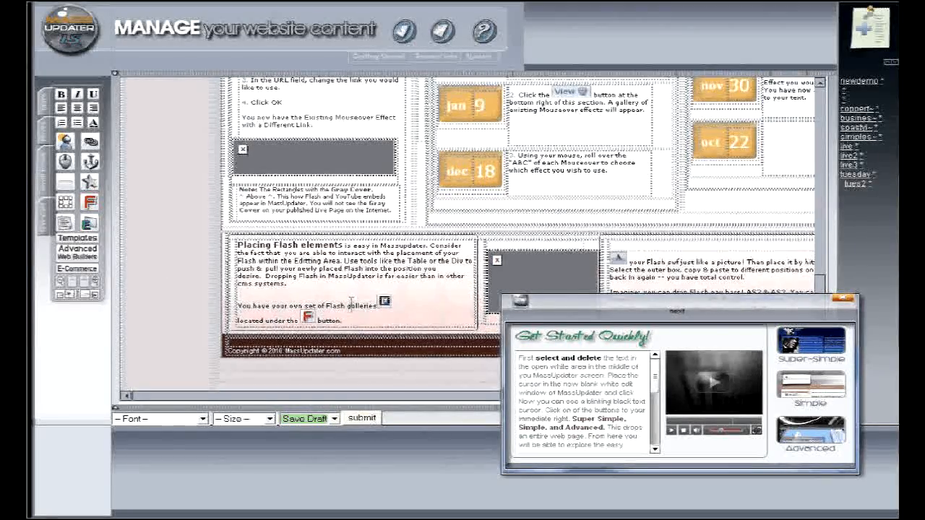
{"action": "scroll", "coordinate": [382, 256], "scroll_direction": "up", "scroll_amount": 5}
{"action": "scroll", "coordinate": [255, 306], "scroll_direction": "up", "scroll_amount": 5}
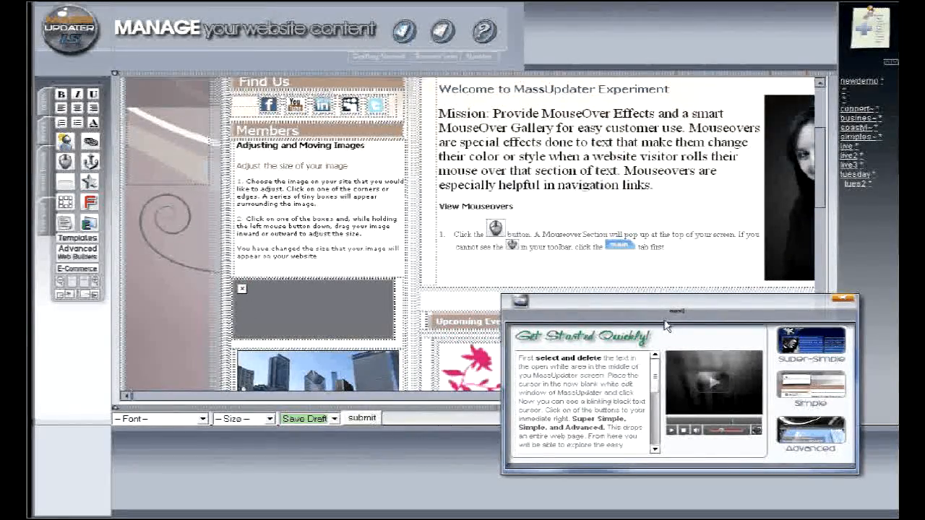
{"action": "left_click_drag", "start_coordinate": [637, 313], "coordinate": [741, 336]}
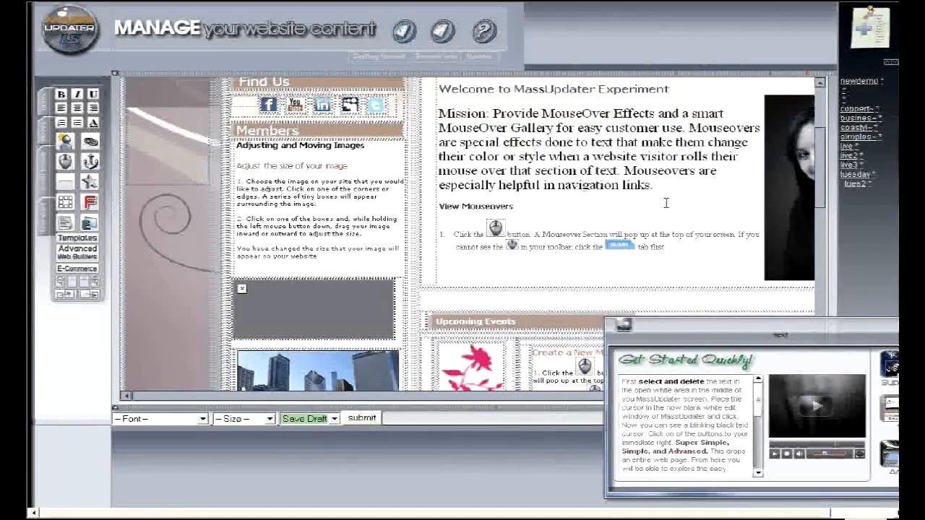
{"action": "left_click", "coordinate": [568, 163]}
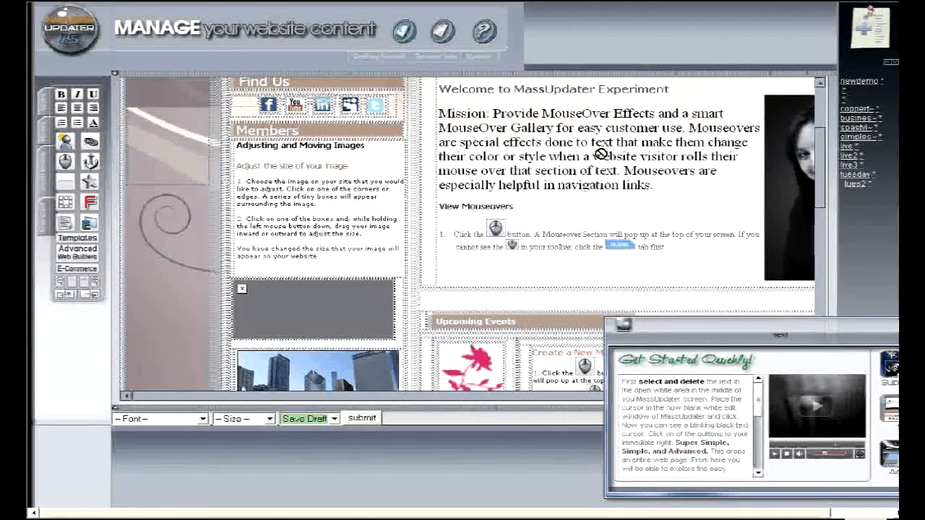
{"action": "left_click", "coordinate": [593, 156]}
{"action": "left_click_drag", "start_coordinate": [636, 157], "coordinate": [680, 157]}
{"action": "type", "text": "dhxfghdfythgyjolls their mouse over that"}
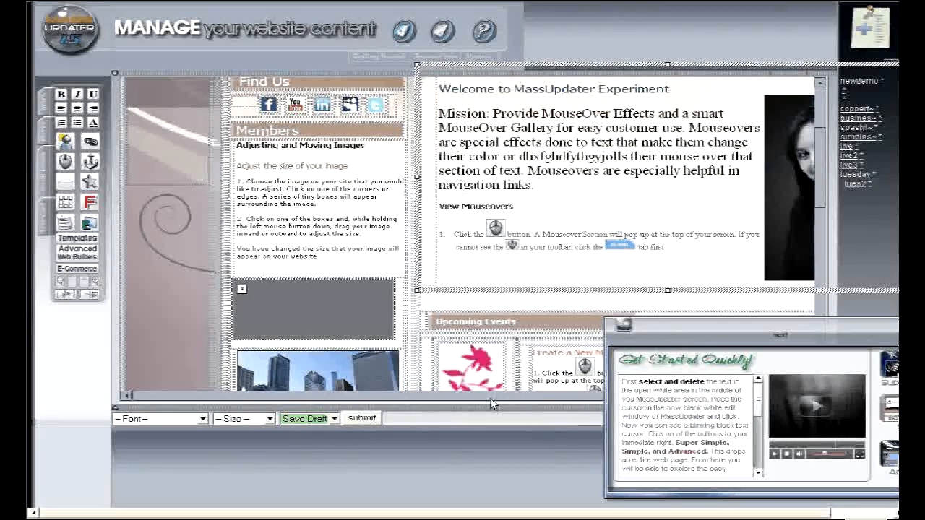
Replace the woman's portrait beside the Mission text from the image gallery, trying s_simpl~.jpg and crowd_s~.jpg before settling on img_sam~.jpg
{"action": "left_click_drag", "start_coordinate": [537, 397], "coordinate": [622, 396]}
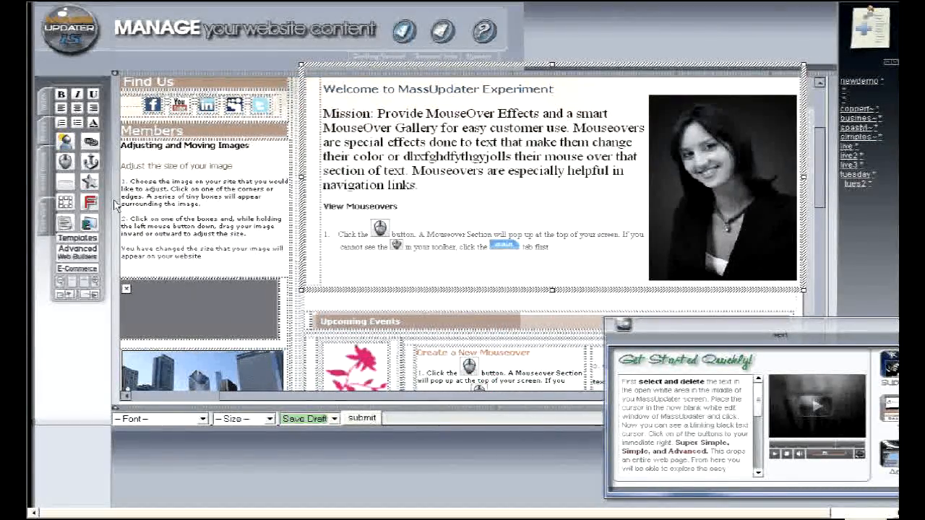
{"action": "left_click", "coordinate": [66, 142]}
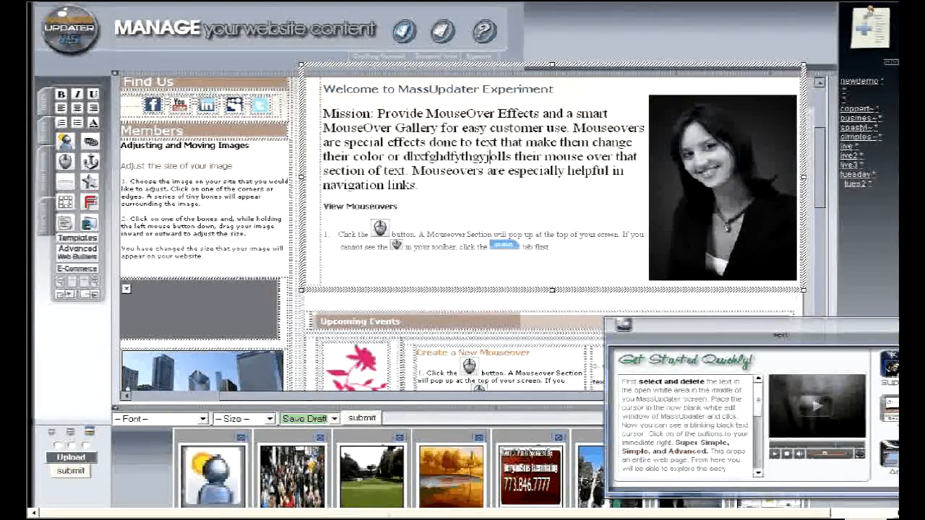
{"action": "left_click_drag", "start_coordinate": [679, 334], "coordinate": [864, 335]}
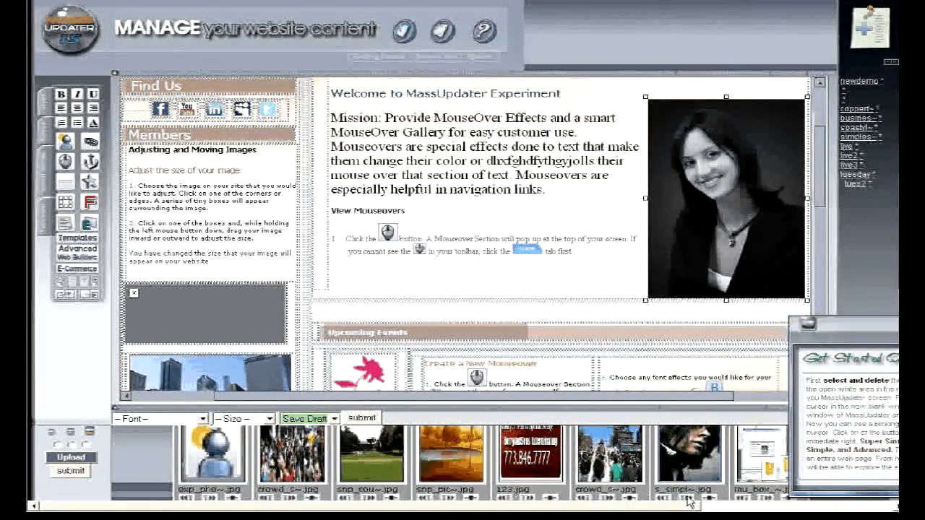
{"action": "left_click", "coordinate": [688, 498]}
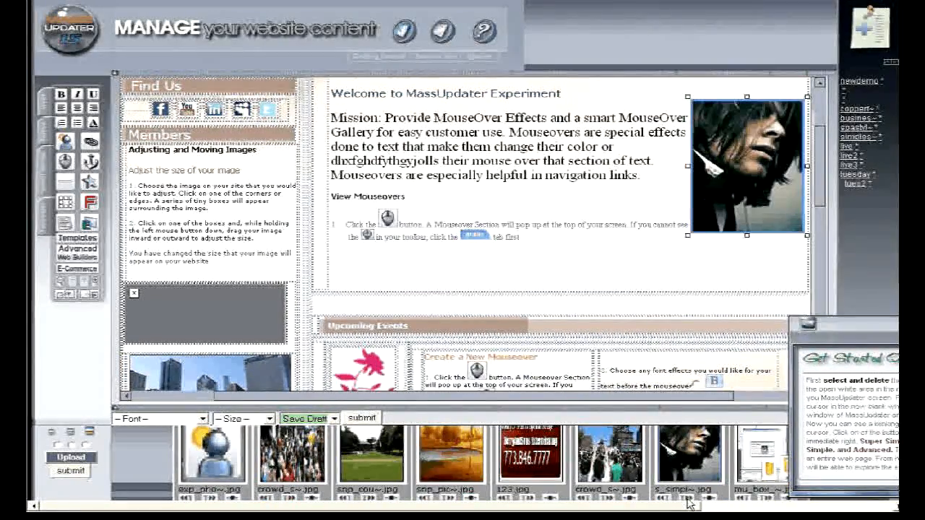
{"action": "left_click", "coordinate": [606, 498]}
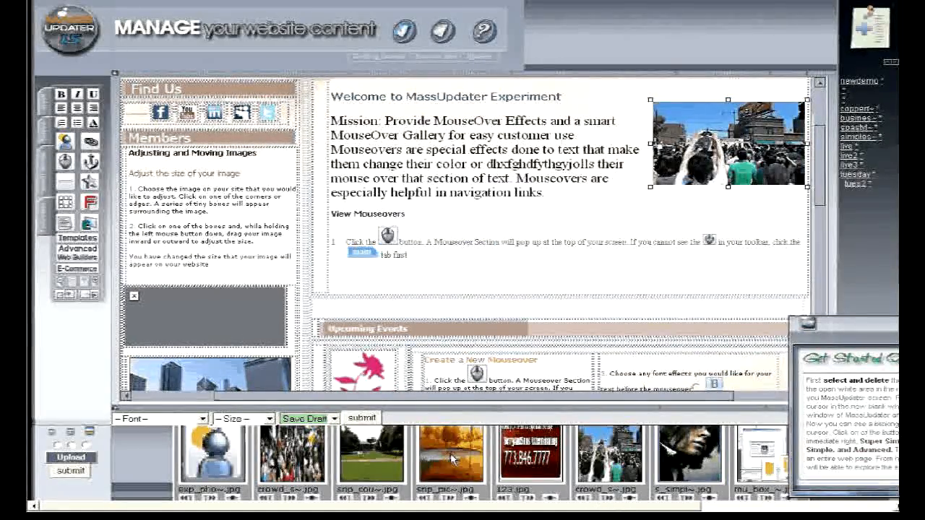
{"action": "scroll", "coordinate": [452, 459], "scroll_direction": "down", "scroll_amount": 3}
{"action": "left_click", "coordinate": [532, 486]}
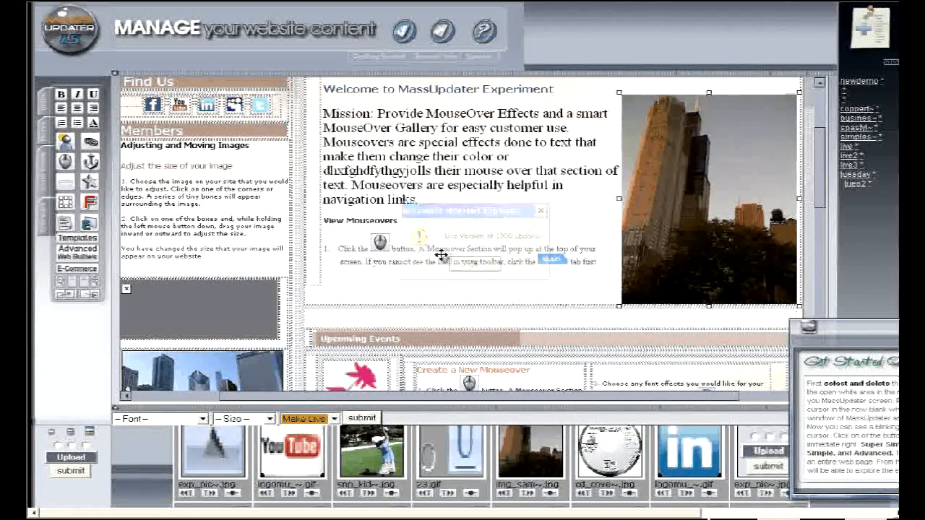
Publish the edited tuesday page as its live version and check the header and new picture across the editor's width
{"action": "left_click", "coordinate": [477, 264]}
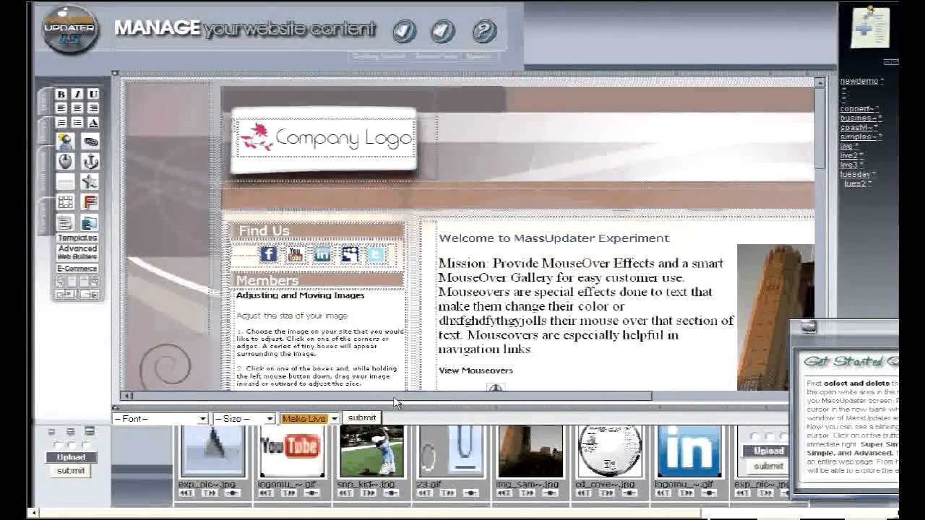
{"action": "left_click_drag", "start_coordinate": [394, 397], "coordinate": [637, 406]}
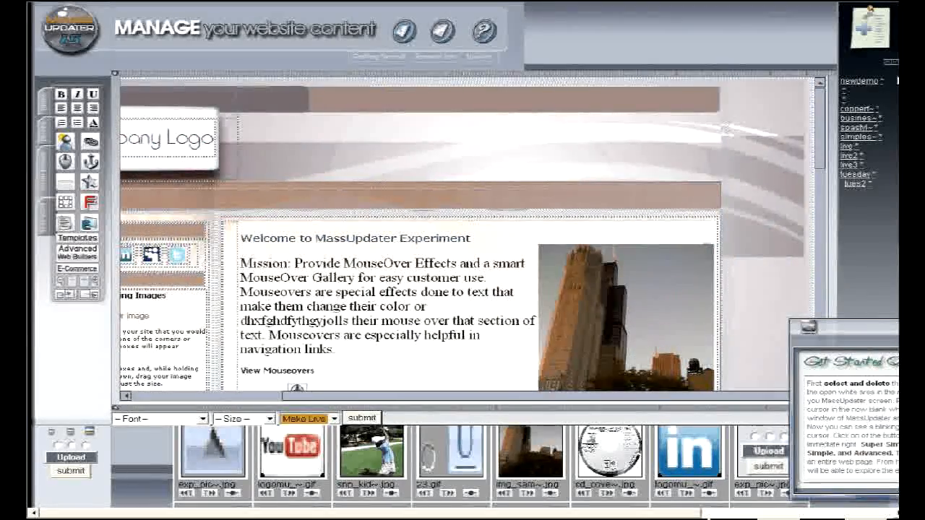
Open the tuesday web page from the existing page list in a full-screen browser window and review it from header to footer
{"action": "left_click", "coordinate": [880, 32]}
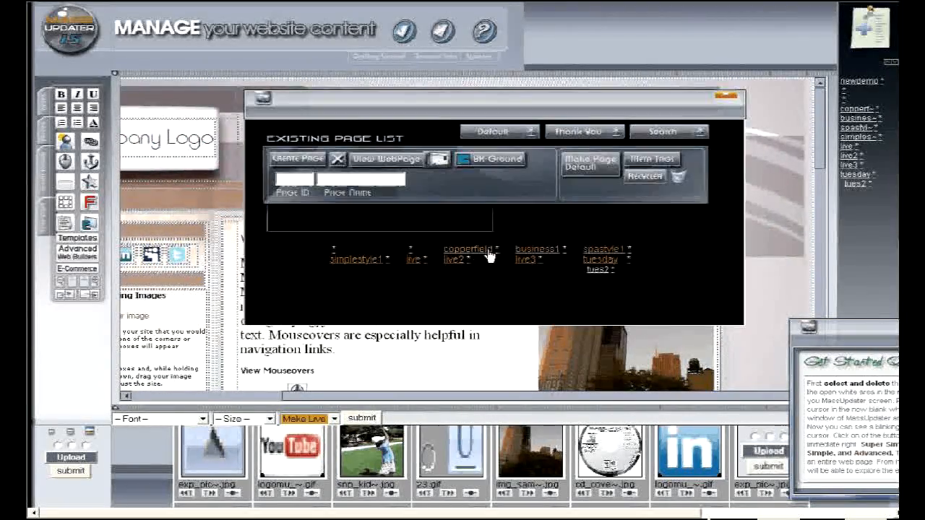
{"action": "left_click_drag", "start_coordinate": [482, 104], "coordinate": [398, 143]}
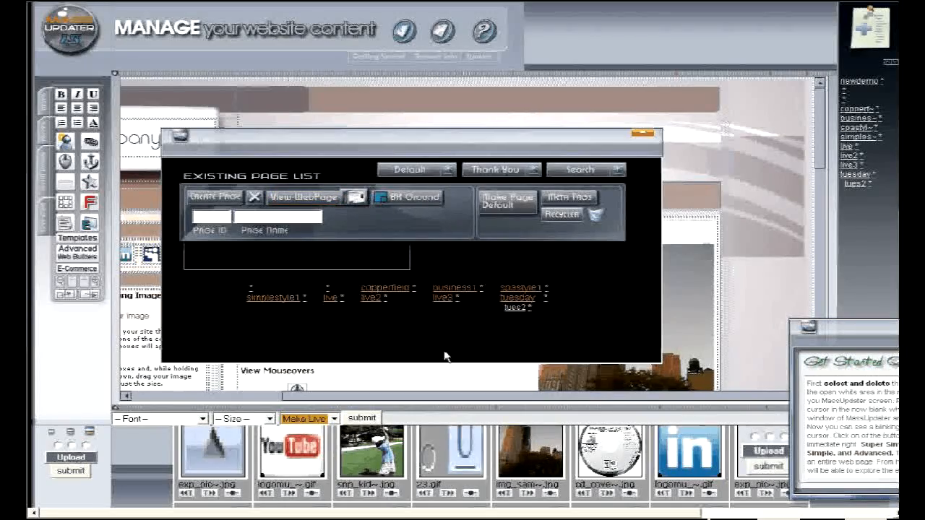
{"action": "left_click", "coordinate": [518, 298]}
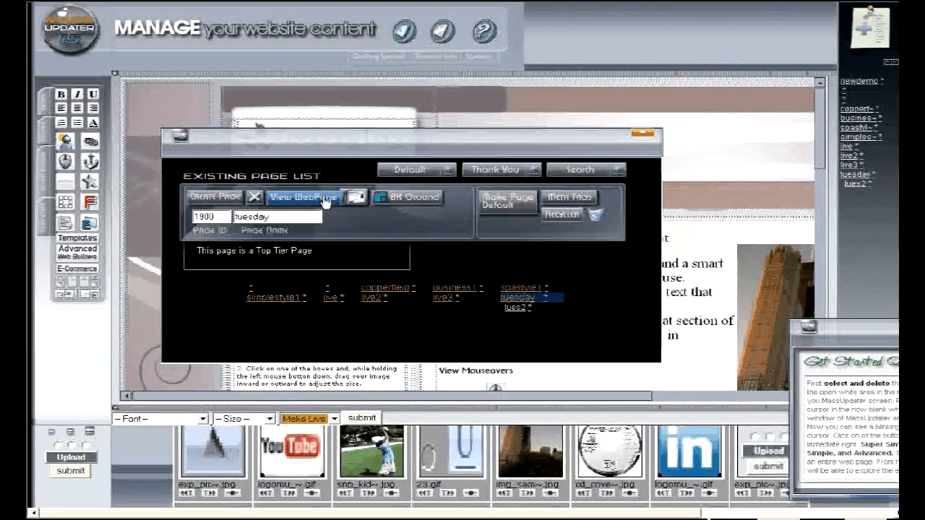
{"action": "left_click", "coordinate": [324, 203]}
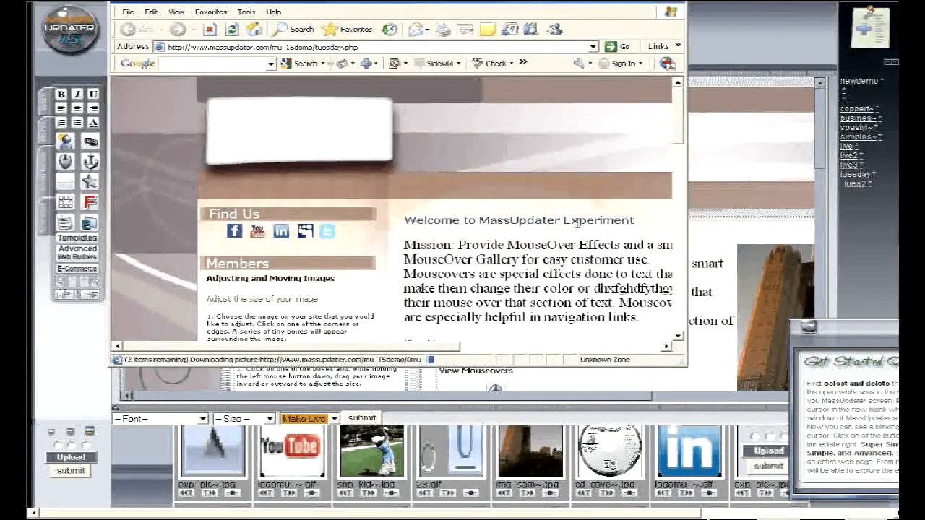
{"action": "key", "text": "F11"}
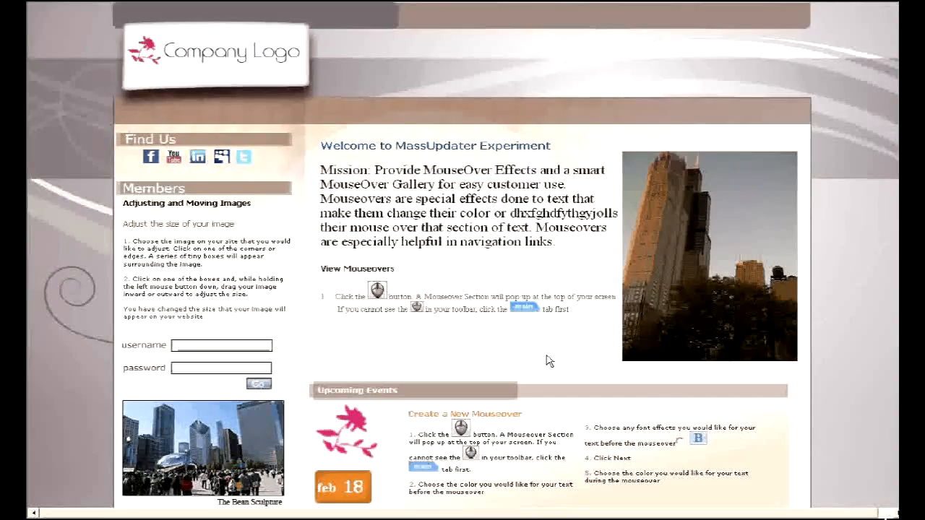
{"action": "scroll", "coordinate": [513, 309], "scroll_direction": "down", "scroll_amount": 3}
{"action": "scroll", "coordinate": [508, 302], "scroll_direction": "up", "scroll_amount": 6}
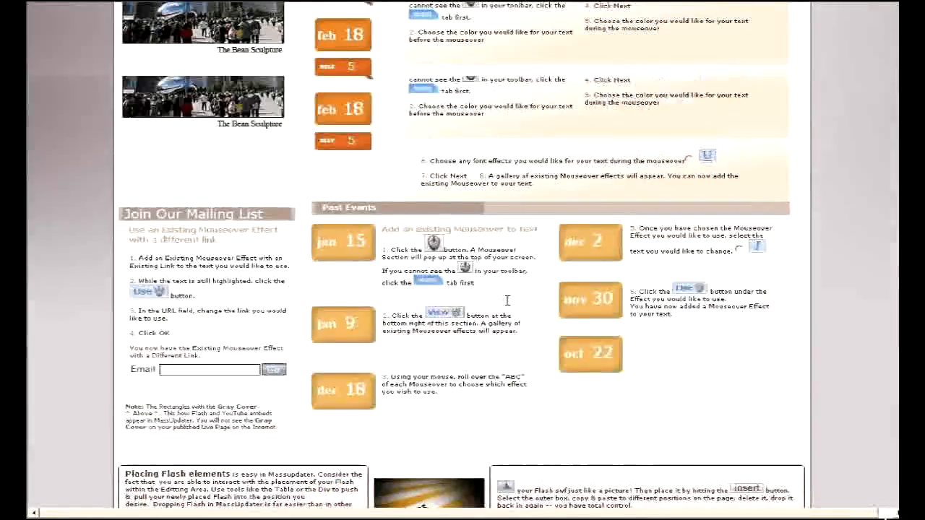
{"action": "scroll", "coordinate": [548, 361], "scroll_direction": "down", "scroll_amount": 10}
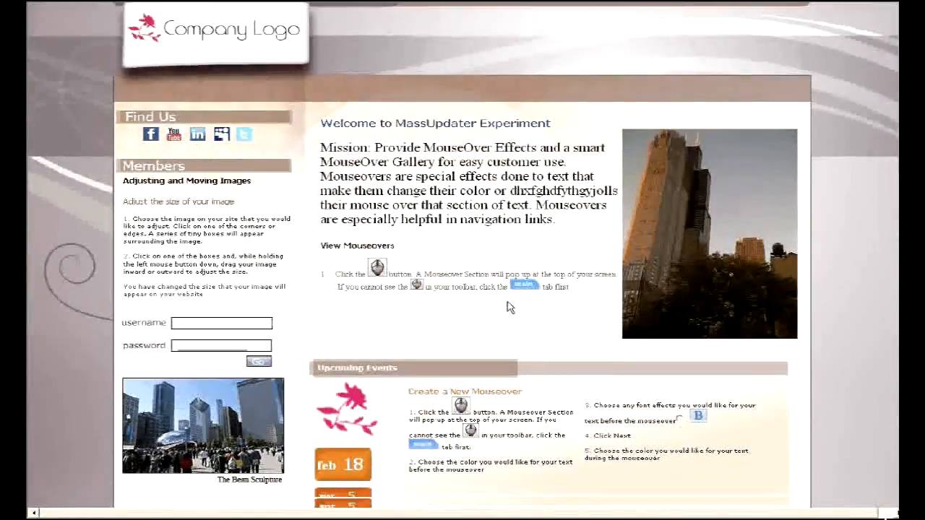
{"action": "scroll", "coordinate": [507, 301], "scroll_direction": "up", "scroll_amount": 10}
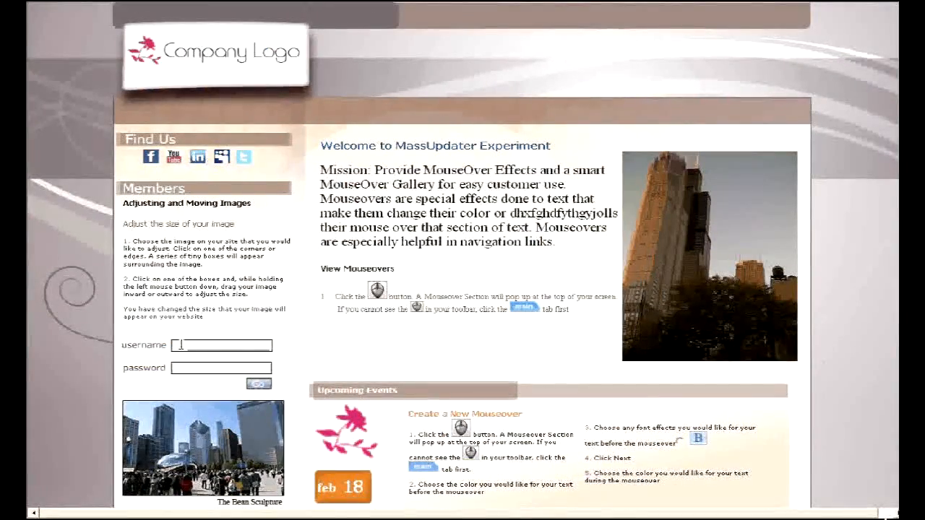
Try out the published page's Members username and password fields and mailing list Email field with sample entries, and examine the Flash section
{"action": "type", "text": "gdfgxfgx"}
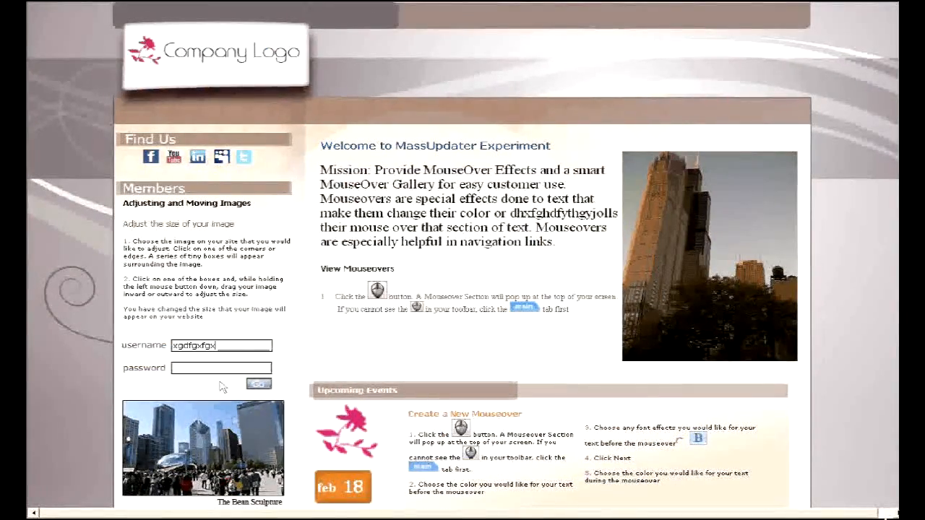
{"action": "scroll", "coordinate": [245, 406], "scroll_direction": "down", "scroll_amount": 4}
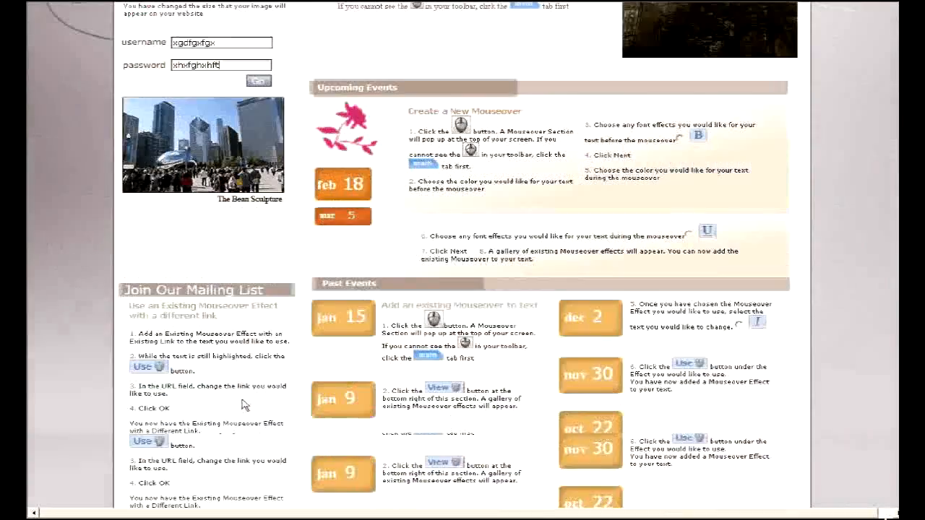
{"action": "type", "text": "ghxfghfxghx"}
{"action": "scroll", "coordinate": [474, 448], "scroll_direction": "down", "scroll_amount": 2}
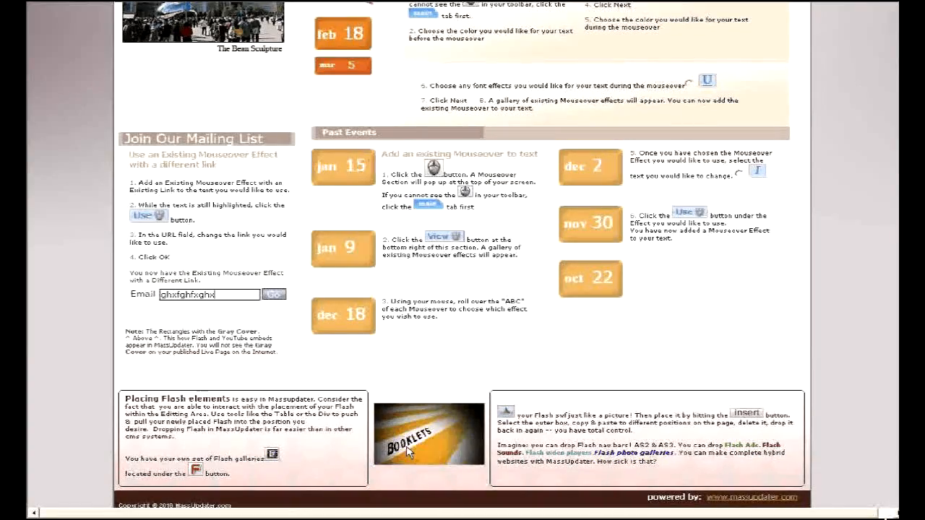
{"action": "scroll", "coordinate": [340, 370], "scroll_direction": "up", "scroll_amount": 4}
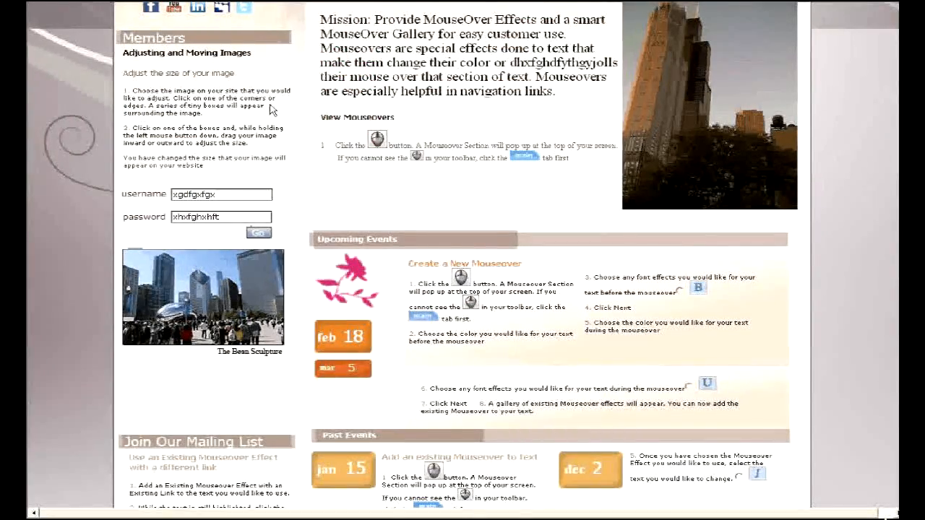
{"action": "scroll", "coordinate": [314, 170], "scroll_direction": "up", "scroll_amount": 2}
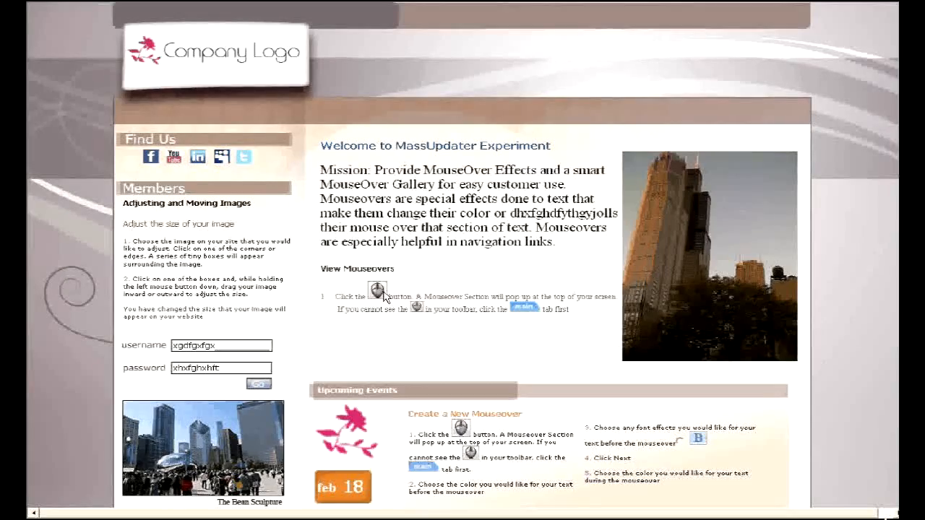